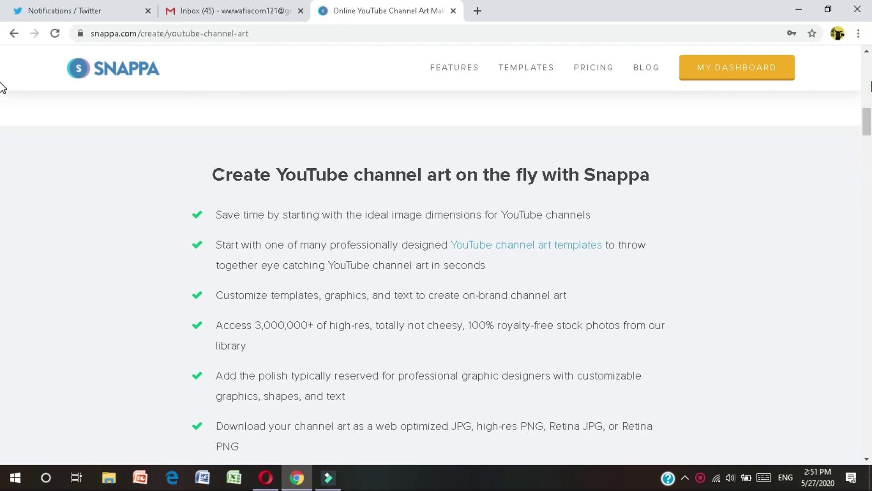
Read through the YouTube channel art page, from the feature list and example designs to the frequently asked questions
scroll(2, 86, down, 4)
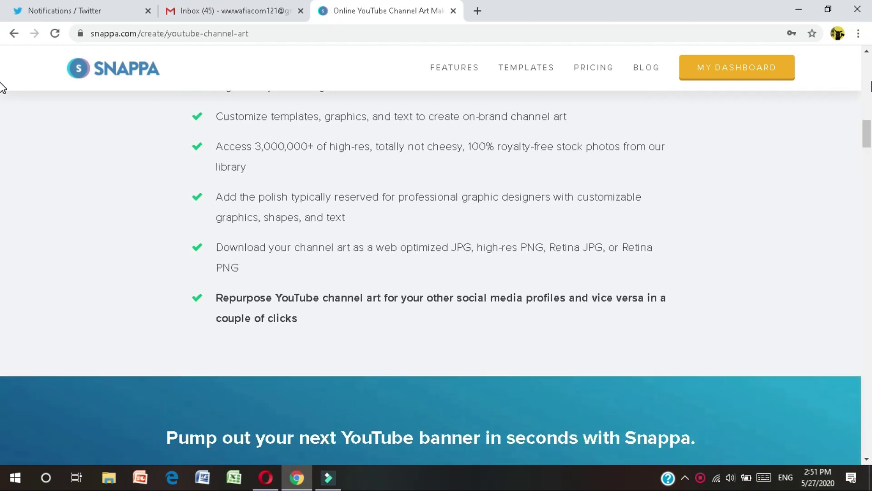
scroll(2, 87, down, 5)
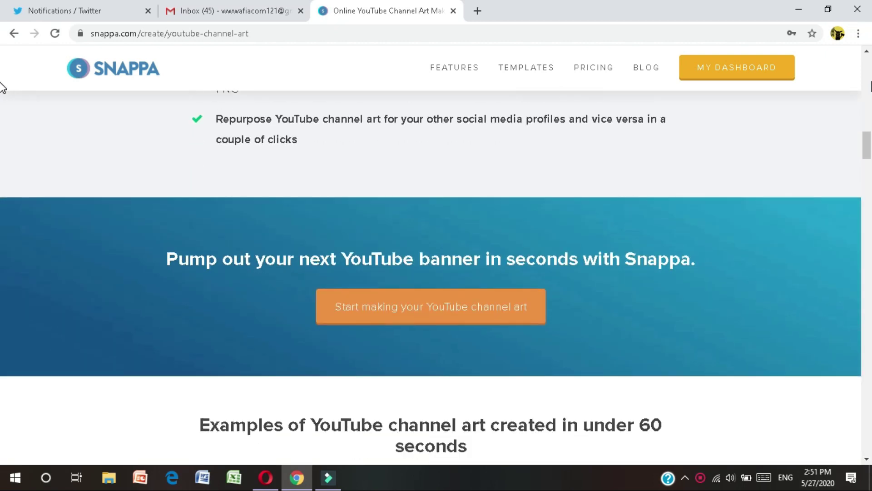
scroll(2, 86, down, 4)
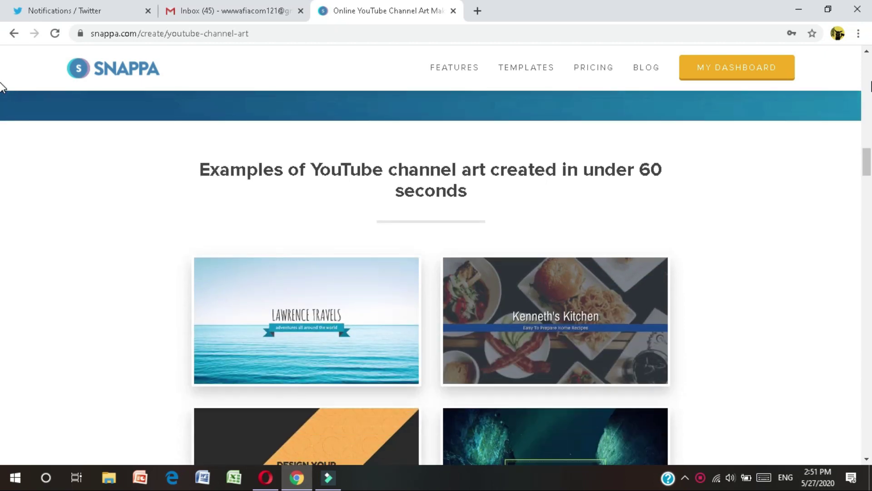
scroll(2, 87, down, 6)
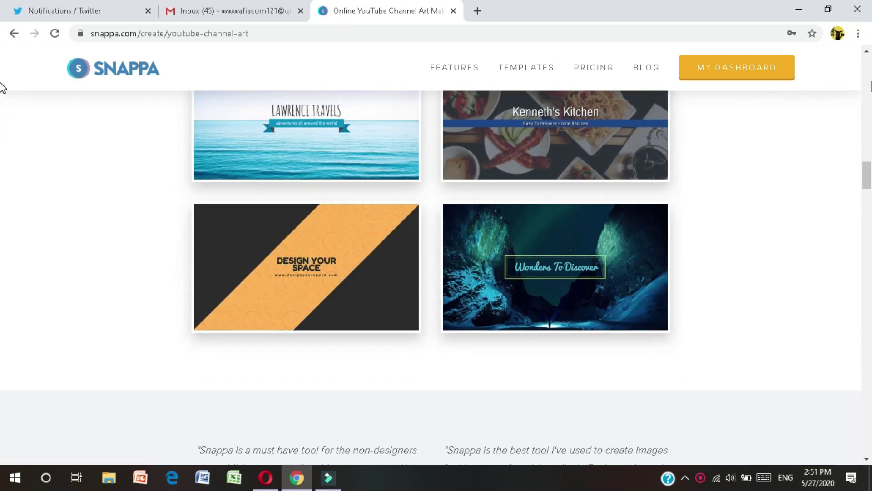
scroll(3, 86, down, 5)
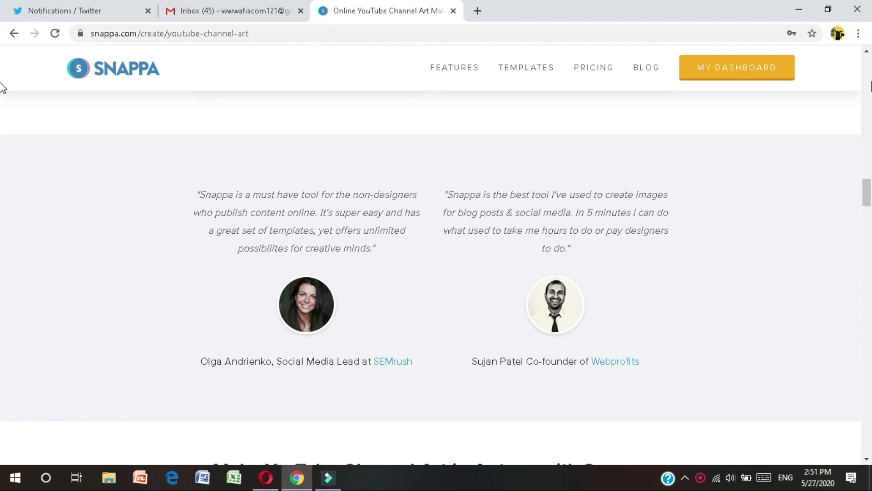
scroll(3, 86, down, 4)
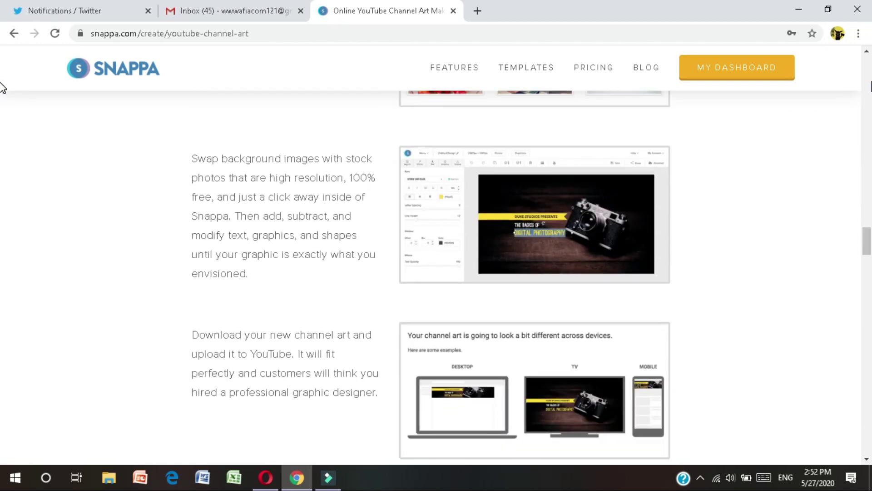
scroll(2, 87, down, 4)
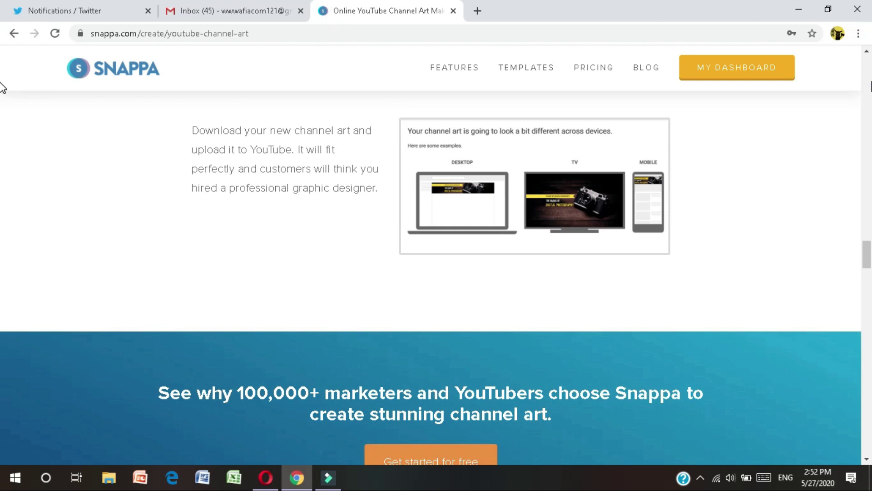
scroll(3, 86, down, 5)
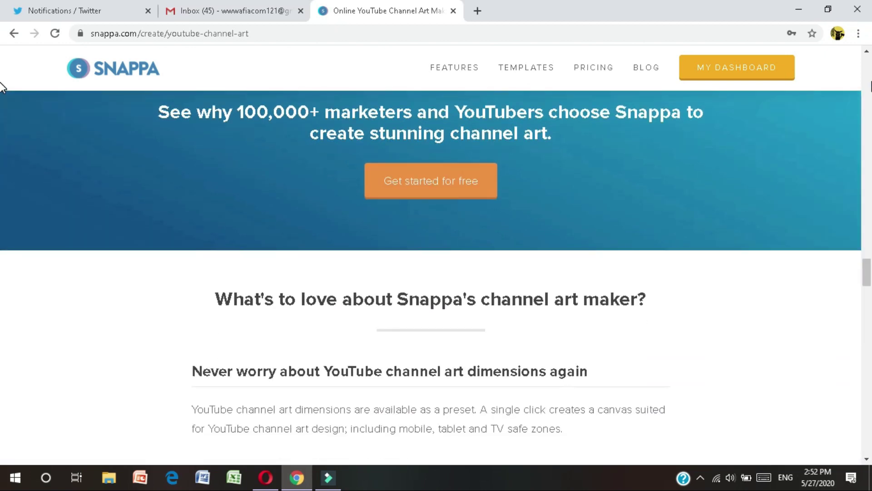
scroll(3, 86, down, 3)
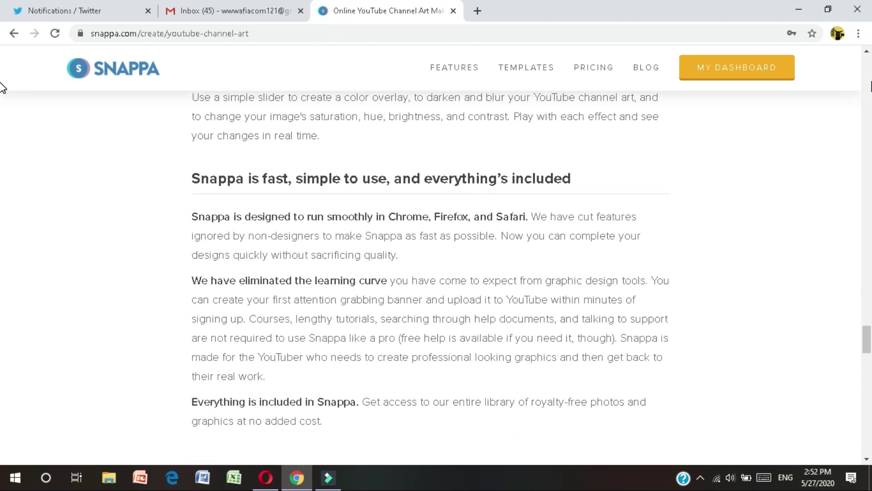
scroll(2, 87, down, 4)
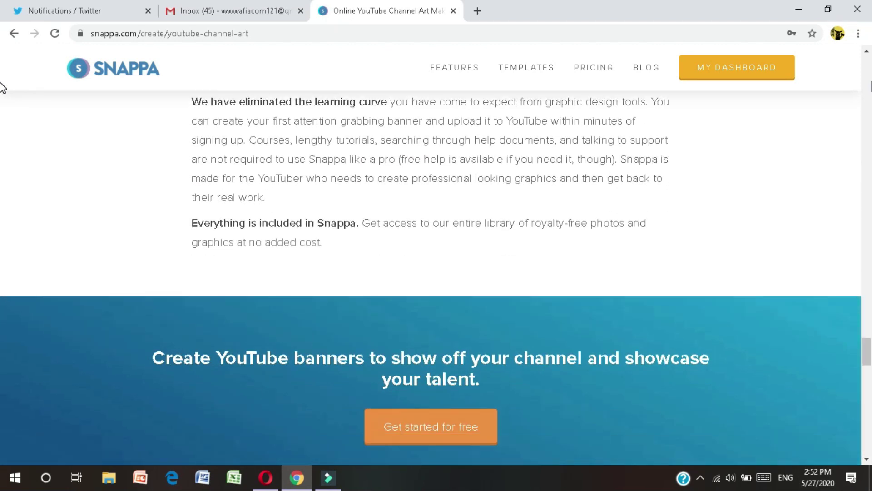
scroll(2, 86, down, 4)
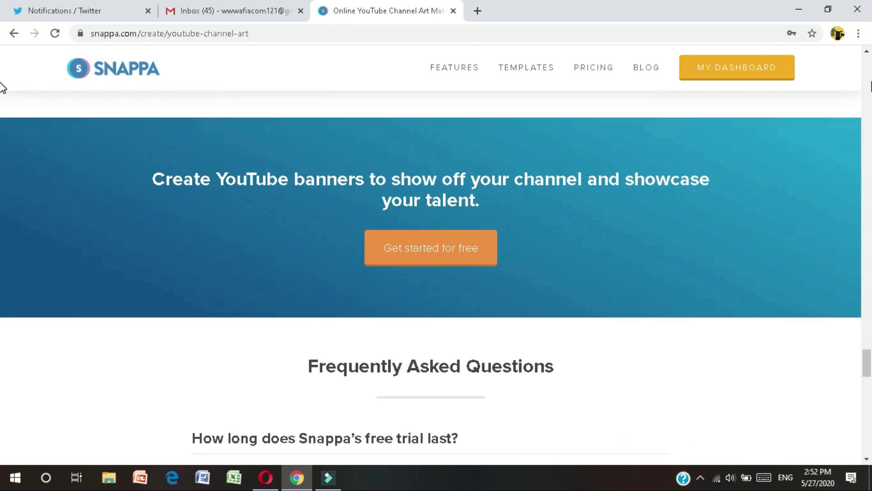
scroll(2, 86, down, 4)
scroll(2, 86, down, 2)
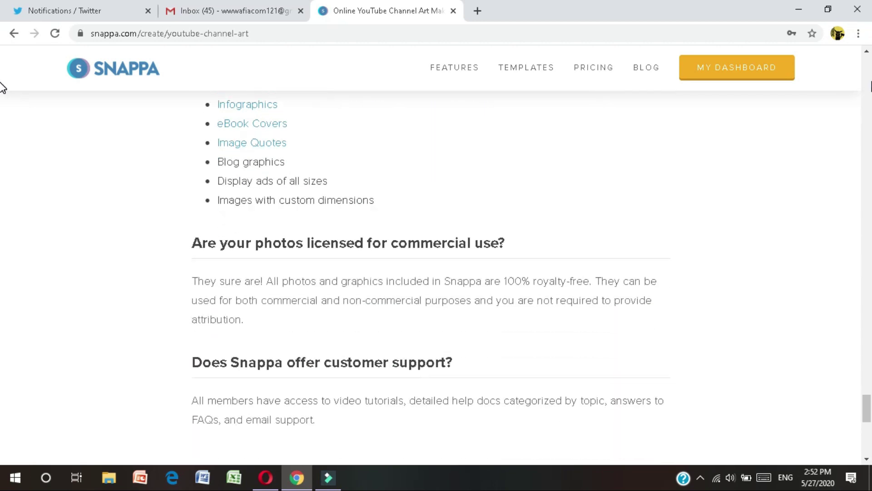
scroll(2, 86, down, 5)
scroll(3, 86, down, 4)
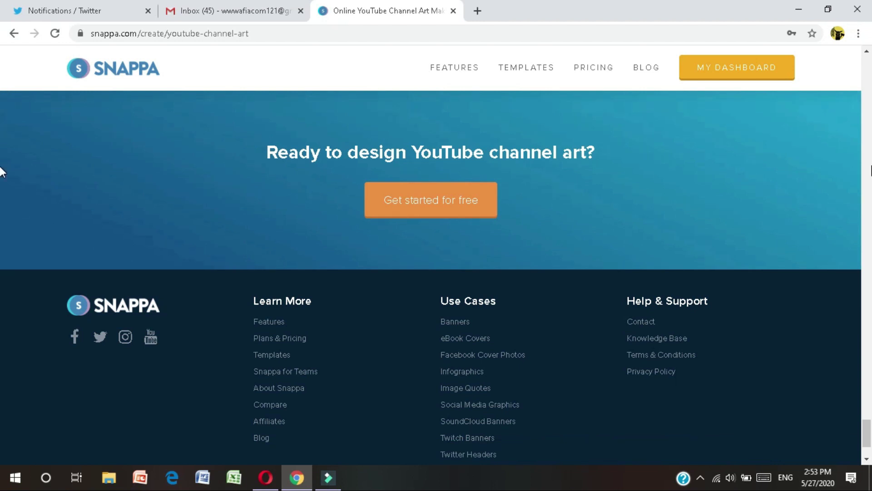
Open the Features page and review the ten listed features, from the graphic editor to the tutorials and support section
key(alt+Left)
scroll(703, 451, down, 3)
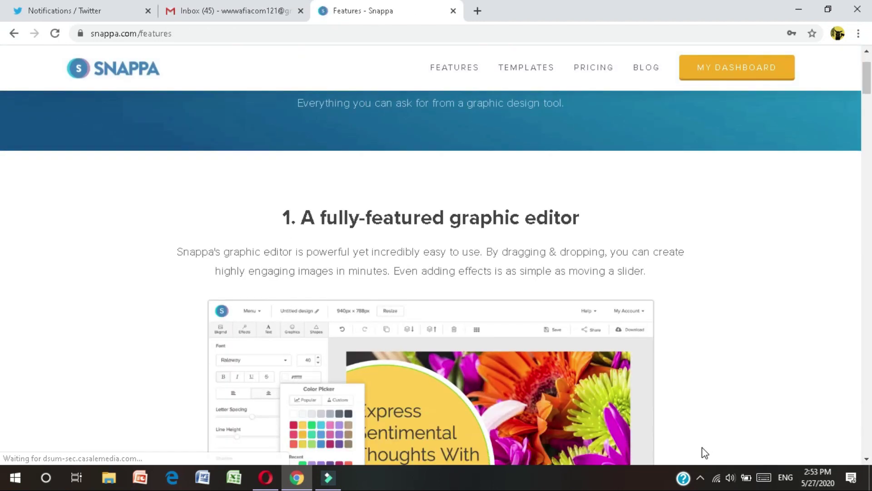
scroll(702, 448, down, 5)
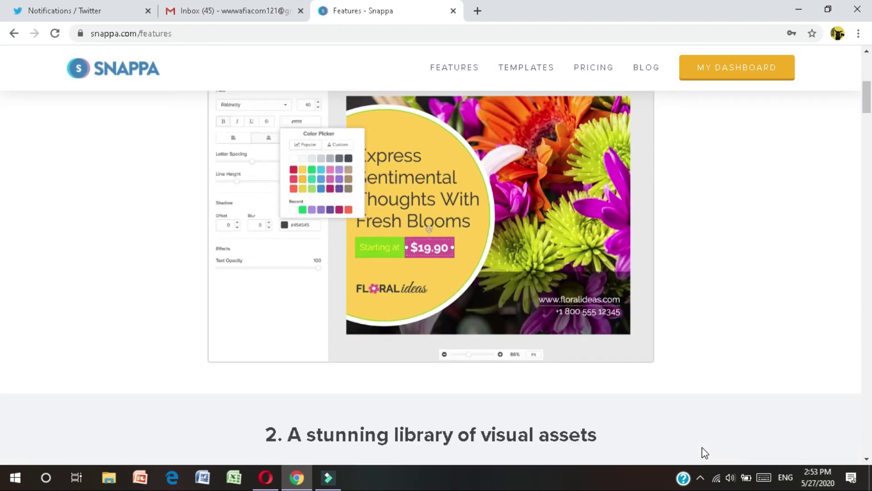
scroll(702, 447, down, 6)
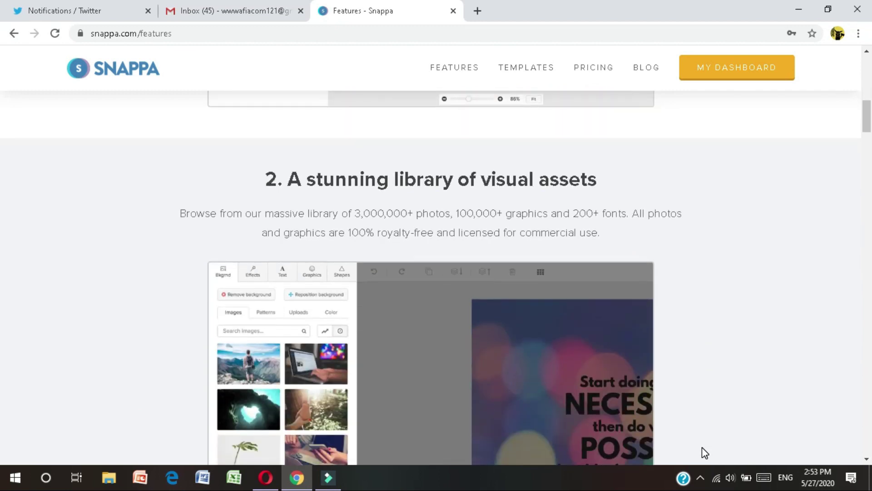
scroll(702, 447, down, 4)
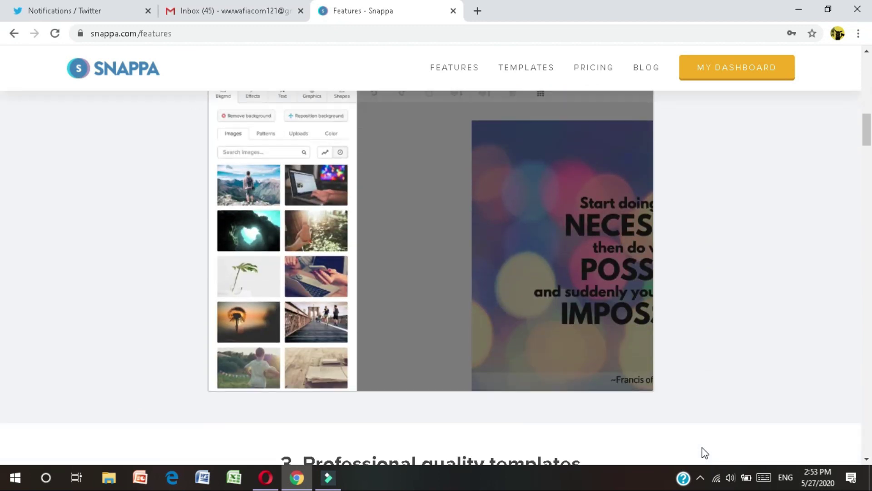
scroll(702, 447, down, 5)
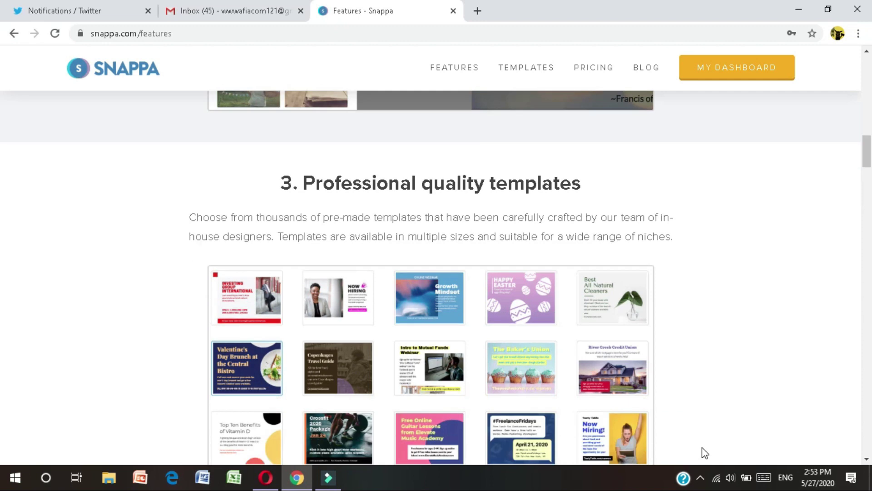
scroll(703, 452, down, 8)
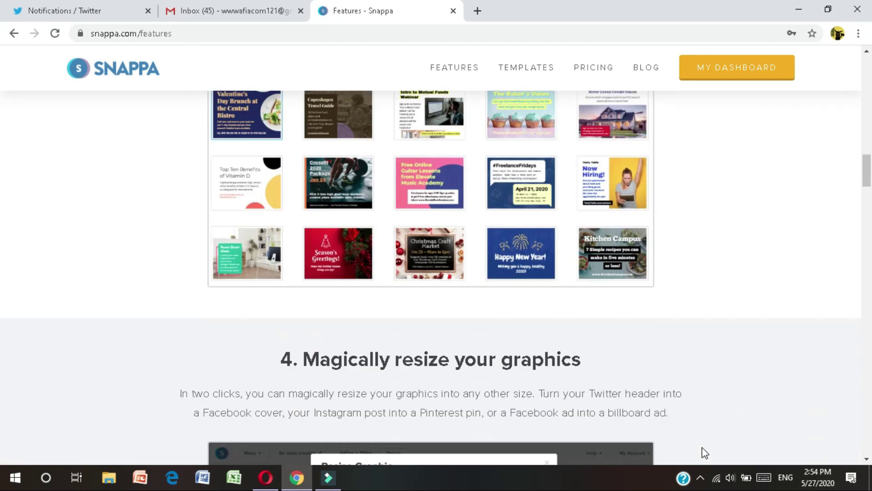
scroll(701, 447, down, 1)
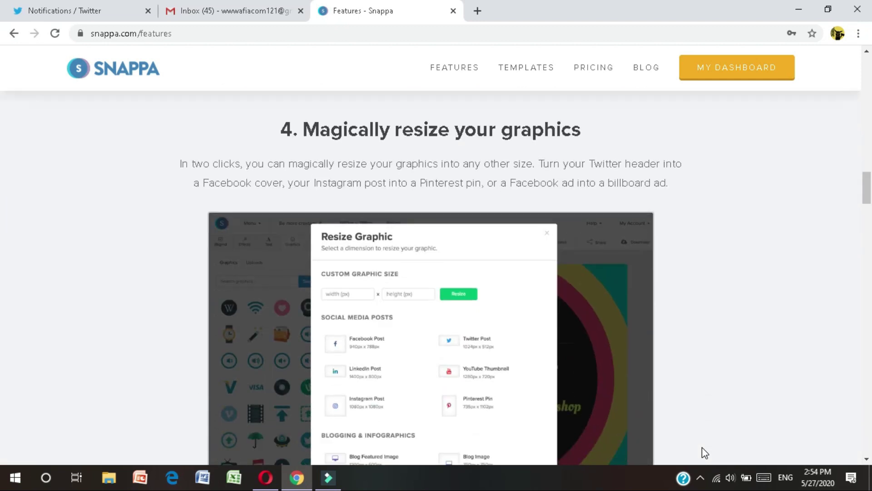
scroll(702, 447, down, 10)
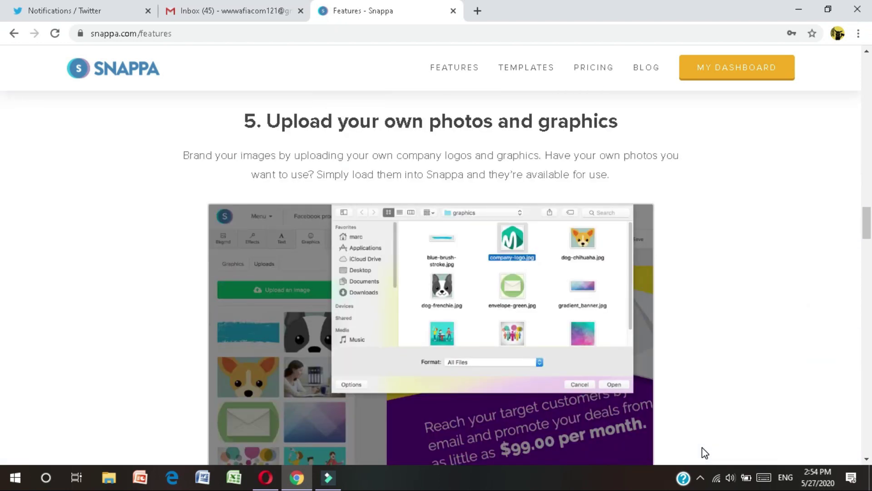
scroll(704, 452, down, 1)
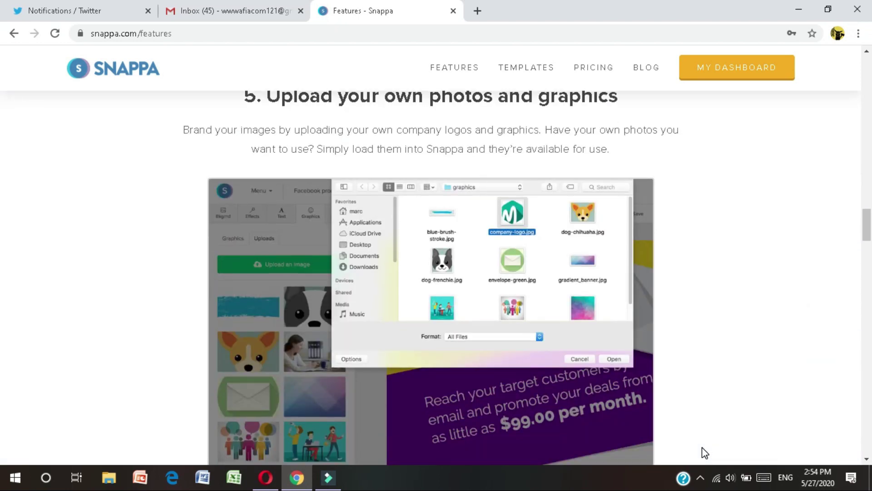
scroll(703, 452, down, 10)
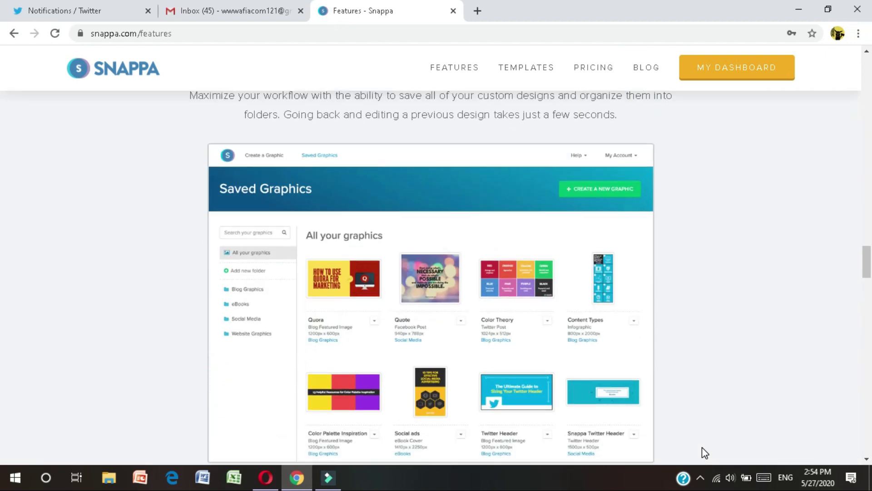
scroll(702, 447, down, 18)
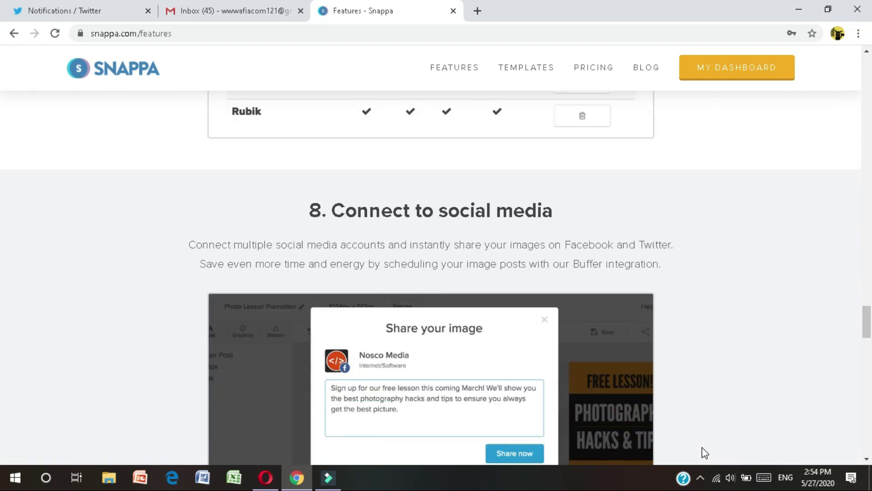
scroll(702, 447, down, 15)
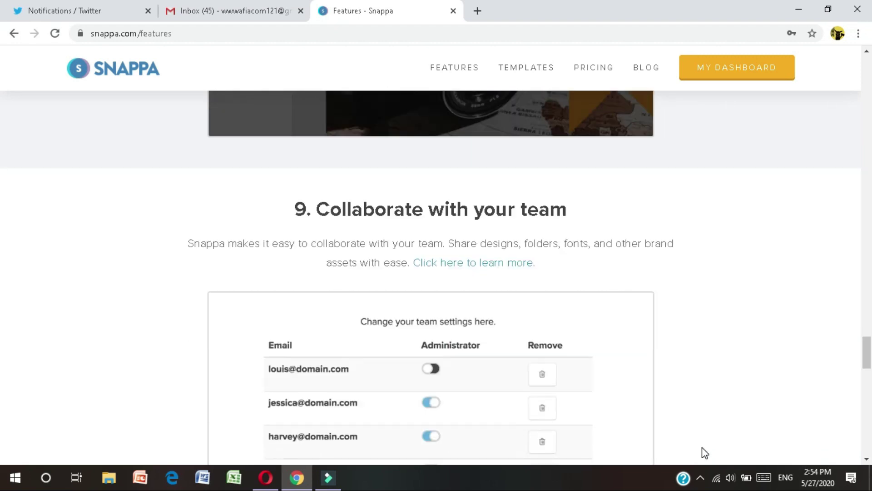
scroll(705, 452, down, 12)
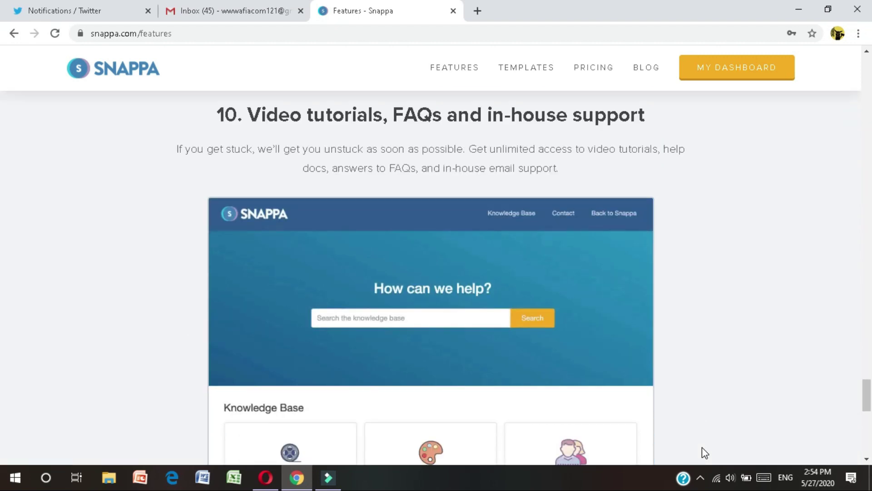
scroll(701, 447, down, 5)
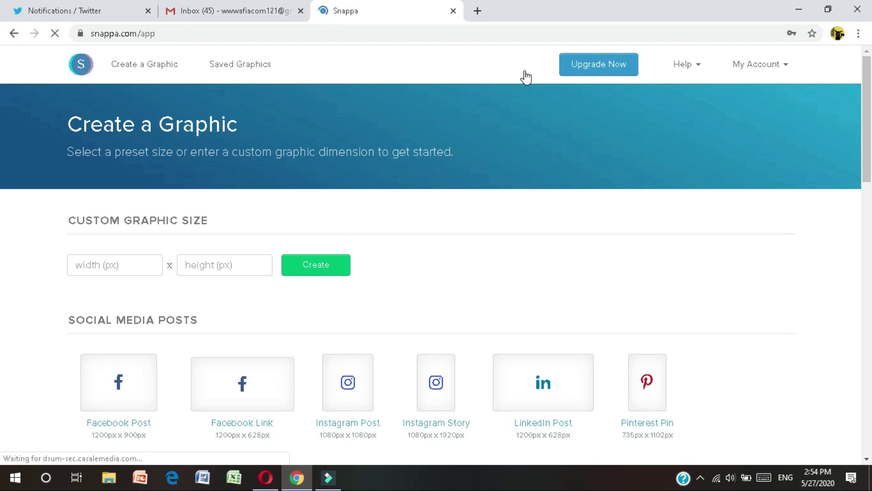
Start a YouTube Thumbnail graphic from the "How to Cook authentic Asian food" template
scroll(523, 75, down, 3)
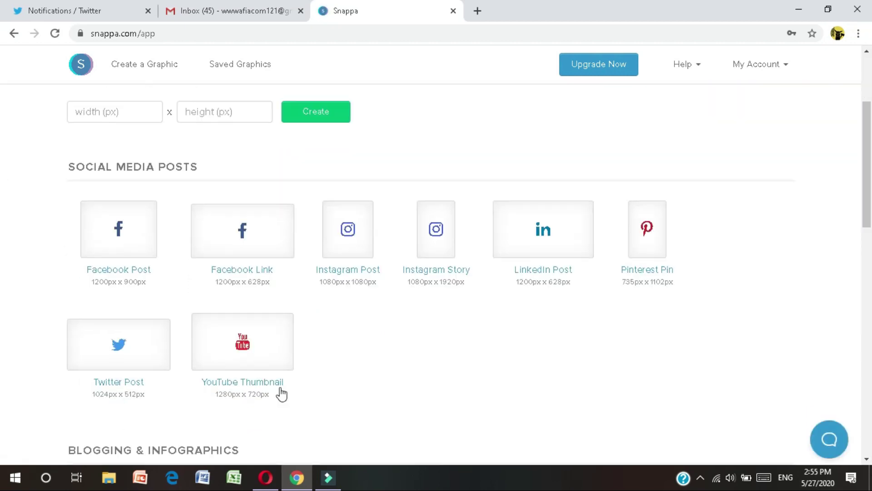
scroll(4, 293, down, 10)
click(242, 345)
scroll(2, 122, down, 5)
scroll(3, 123, down, 20)
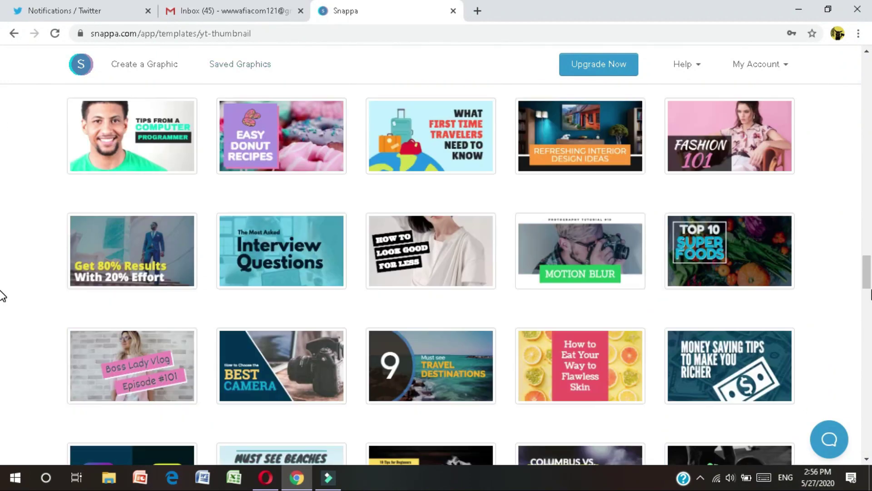
scroll(3, 295, down, 20)
click(279, 236)
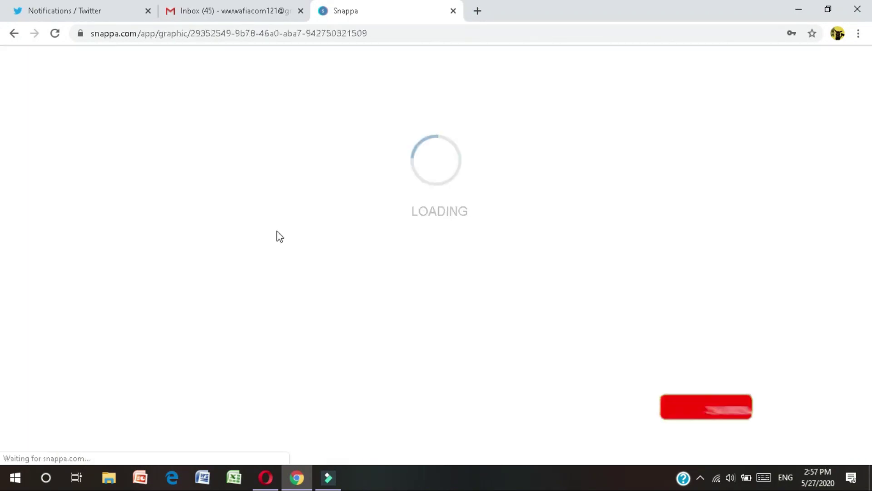
Replace the thumbnail's background photo with the red and purple low-poly triangle pattern
scroll(214, 279, down, 10)
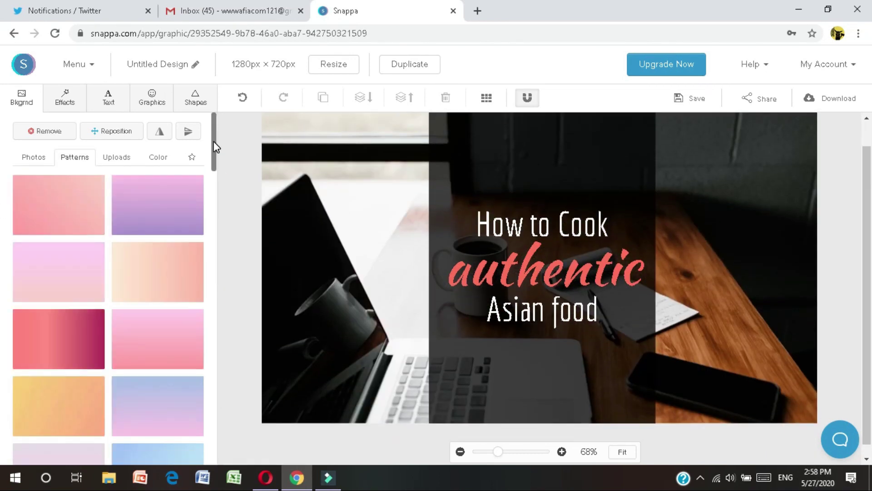
drag(214, 141, 214, 451)
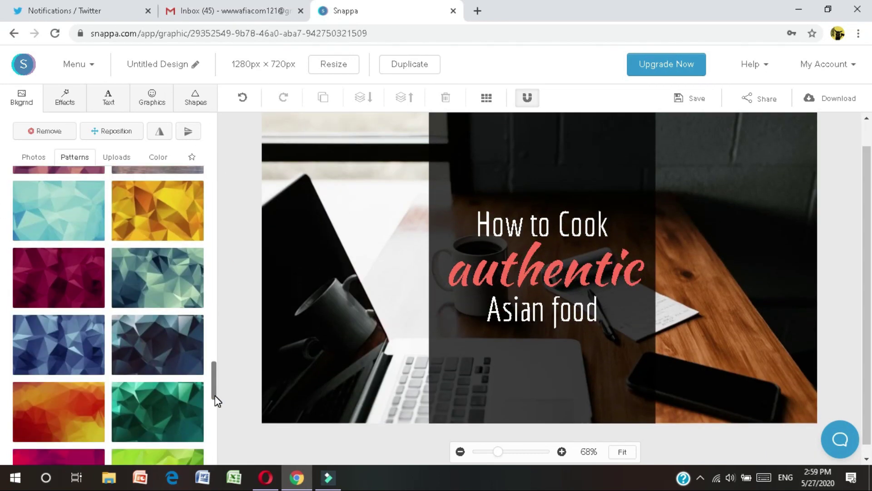
click(117, 157)
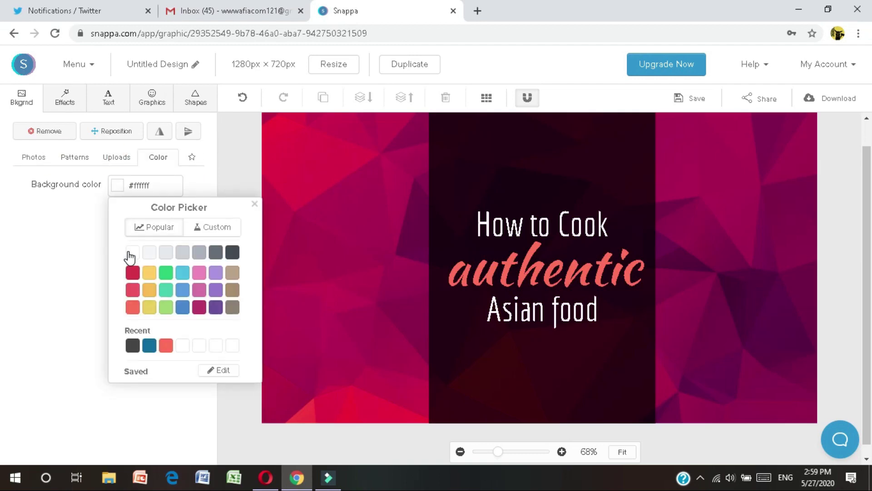
Change the font of the "How to Cook" text to Engagement
click(591, 253)
scroll(590, 253, up, 1)
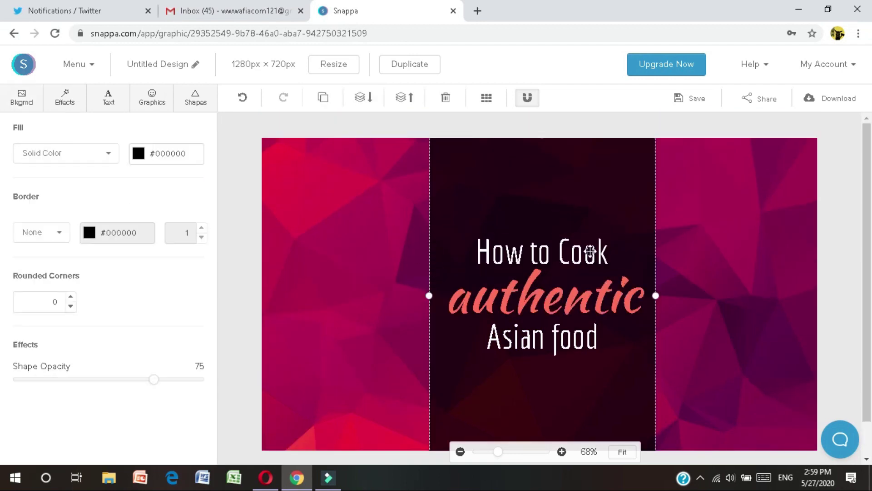
click(591, 253)
click(82, 153)
click(45, 339)
Move the "How to Cook" text higher above "authentic" and colour it purple (#ac92ec)
drag(475, 242, 474, 207)
click(166, 214)
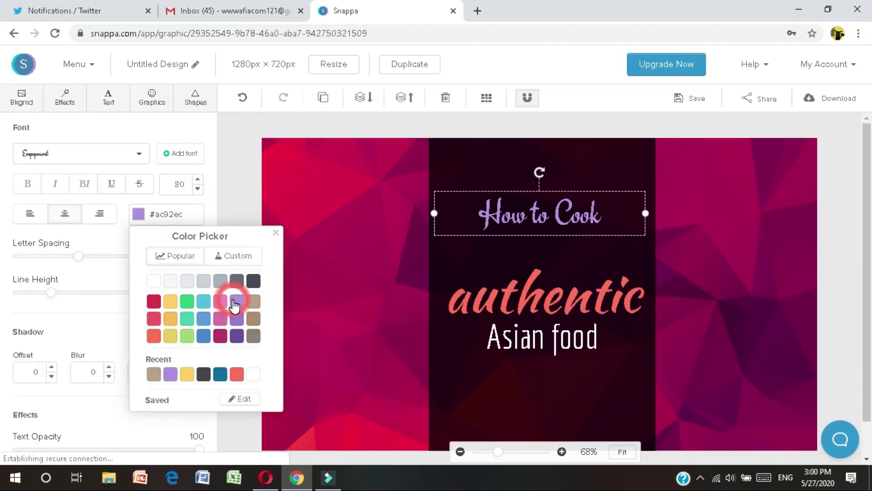
Colour the "How to Cook" text yellow, and move "authentic" slightly higher in grey
click(170, 301)
click(541, 293)
click(82, 153)
click(91, 294)
drag(541, 293, 541, 277)
click(166, 214)
click(203, 281)
Change the "Asian food" text to the Emilys Candy font and colour it yellow
click(542, 337)
click(81, 153)
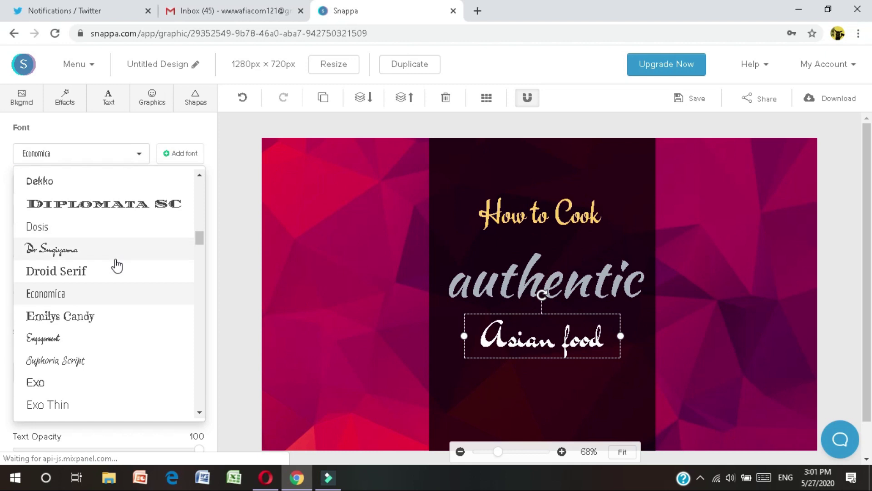
click(58, 313)
click(166, 214)
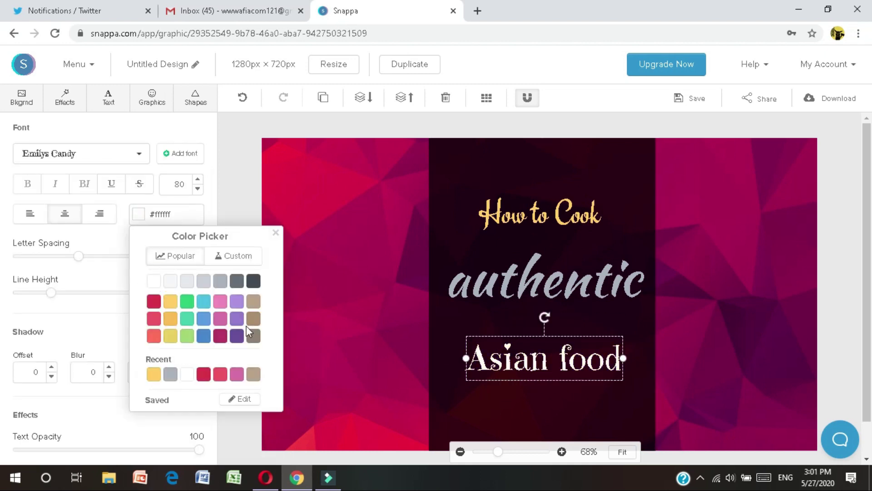
click(153, 370)
Set the background's color overlay and blur to 0, and slightly adjust its saturation, hue and brightness
click(351, 154)
drag(31, 141, 17, 141)
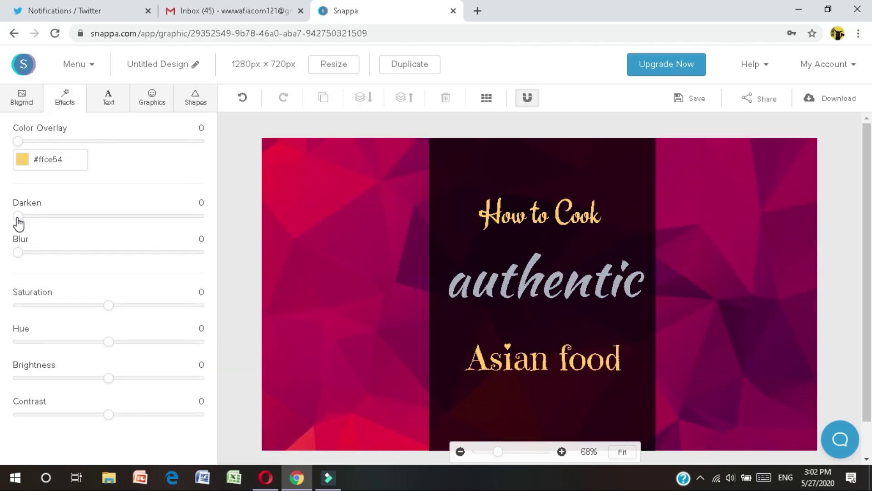
drag(53, 254, 17, 253)
drag(108, 306, 112, 309)
drag(108, 341, 97, 342)
mouse_move(108, 378)
mouse_down()
mouse_move(102, 382)
mouse_move(109, 380)
mouse_up()
click(108, 98)
click(117, 145)
click(624, 298)
key(Delete)
Try adding a graphic from the library, shrunk and placed near the top of the dark centre band
click(152, 98)
drag(214, 191, 226, 415)
click(36, 361)
drag(451, 263, 532, 345)
drag(554, 366, 537, 172)
Search the graphics for "food" and place the wine glass and fork icon above "How to Cook"
click(153, 97)
click(109, 167)
text(food)
key(Return)
click(179, 407)
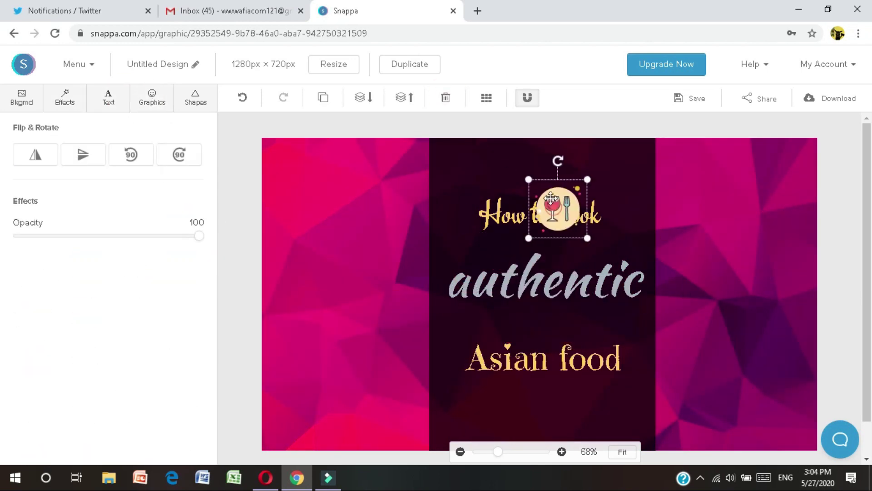
drag(557, 207, 538, 157)
Add the jam jar graphic at a reduced size below "Asian food", and shift that text slightly higher
click(147, 112)
drag(214, 318, 214, 443)
click(70, 168)
drag(214, 386, 215, 423)
click(180, 347)
drag(477, 236, 557, 310)
drag(580, 333, 549, 404)
drag(545, 359, 547, 342)
drag(550, 405, 549, 393)
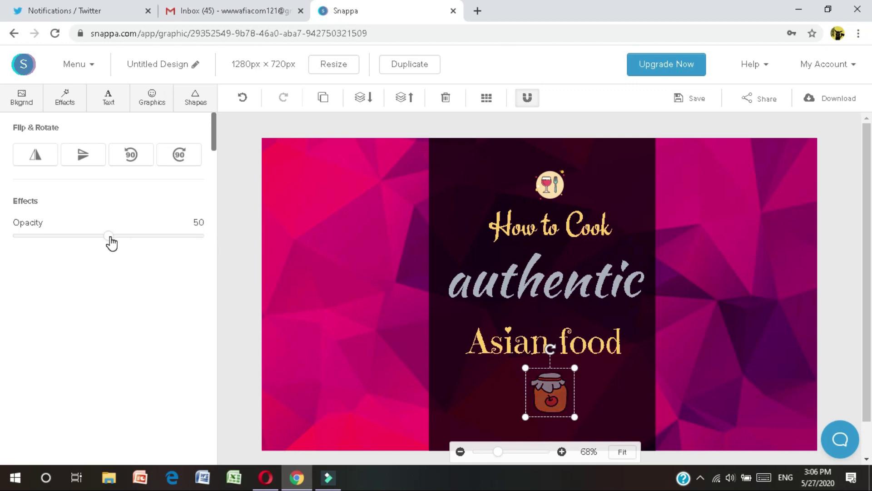
click(37, 192)
click(138, 154)
click(170, 237)
drag(477, 231, 519, 425)
click(445, 98)
Add another graphic from the library and place it below the "Asian food" text
click(152, 97)
click(180, 312)
drag(540, 294, 541, 400)
click(321, 121)
Open the download options for the thumbnail
click(831, 98)
click(765, 163)
Return to the YouTube Thumbnail templates and start a graphic from the "Top 5 Study Tips for Students" template
click(15, 33)
scroll(2, 174, down, 10)
scroll(708, 308, down, 5)
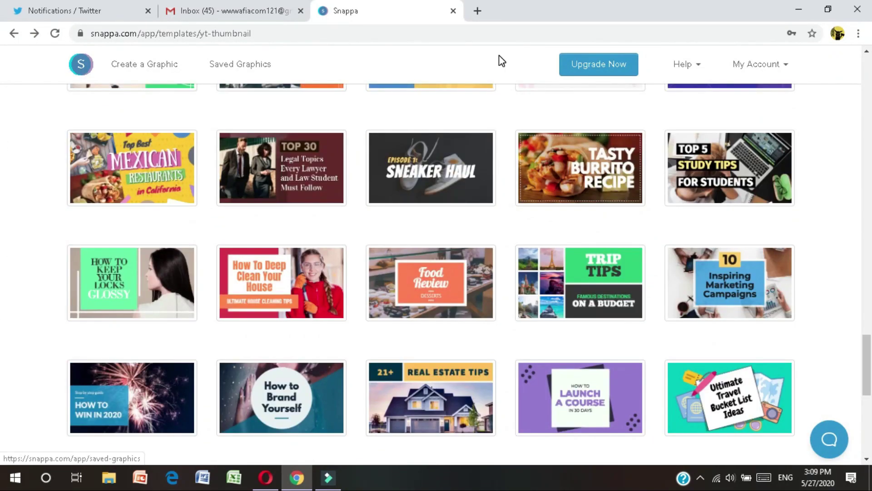
click(728, 168)
Try the dark purple skyline photo and another library photo as the background, and view the background uploads
click(156, 347)
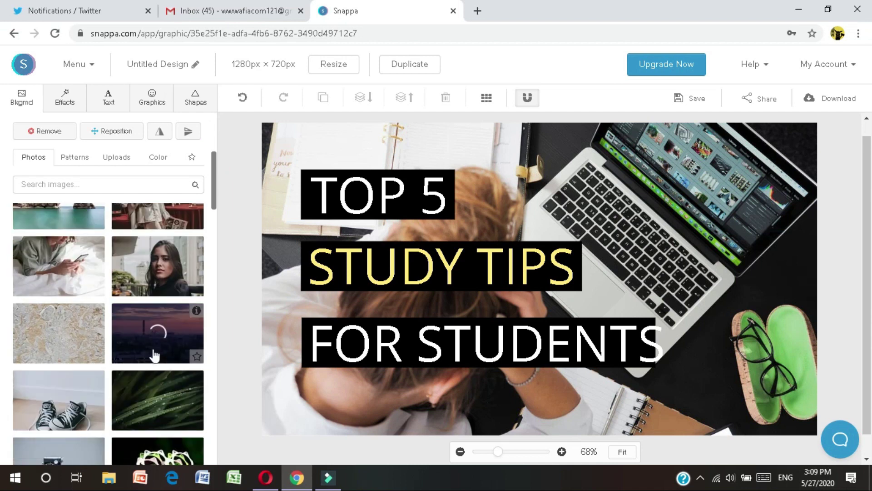
scroll(214, 196, down, 3)
click(58, 398)
click(117, 157)
Apply a slight color overlay to the background and darken it
click(65, 98)
click(32, 141)
click(72, 215)
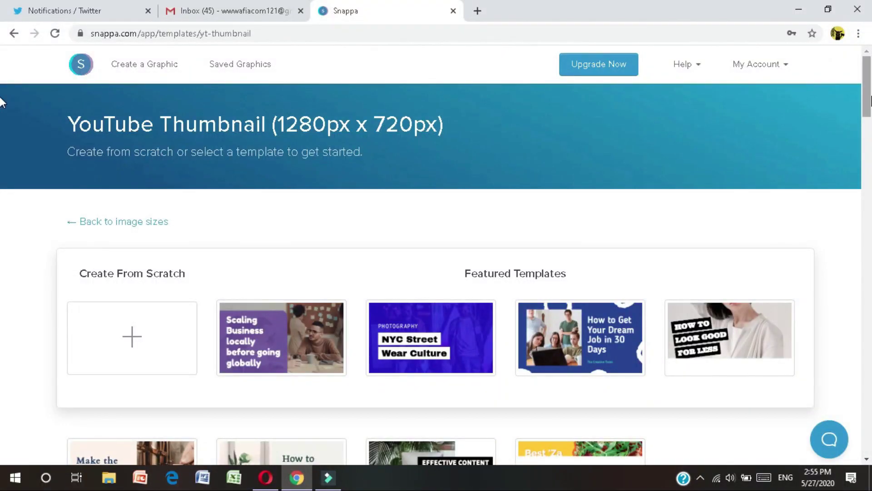
Browse the YouTube Thumbnail templates and start a graphic from the "How to Cook authentic Asian food" template
scroll(2, 98, down, 3)
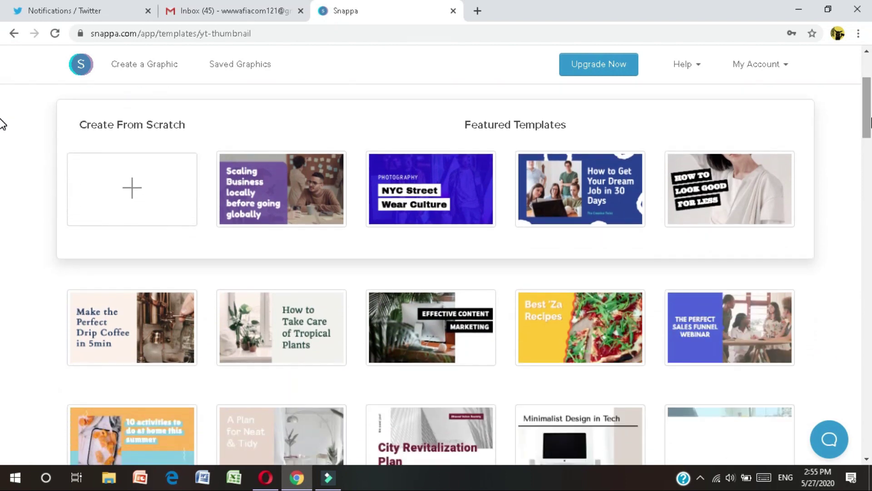
scroll(2, 124, down, 1)
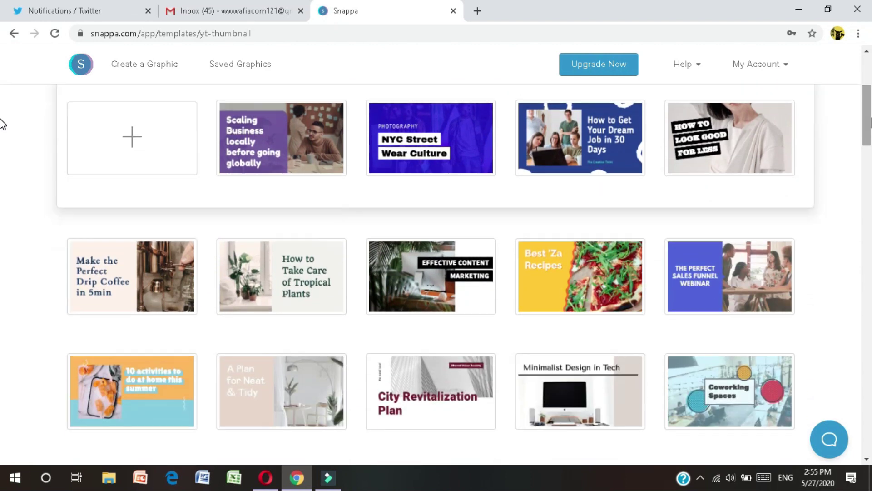
scroll(2, 123, down, 3)
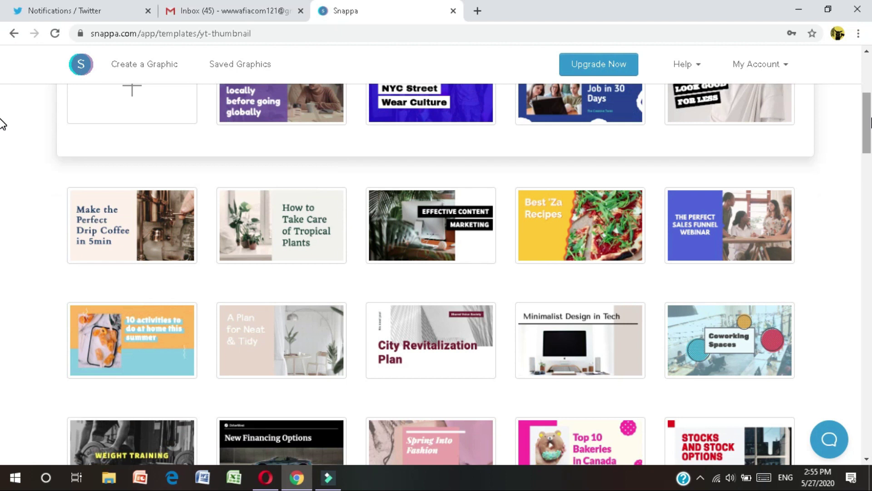
scroll(2, 123, down, 3)
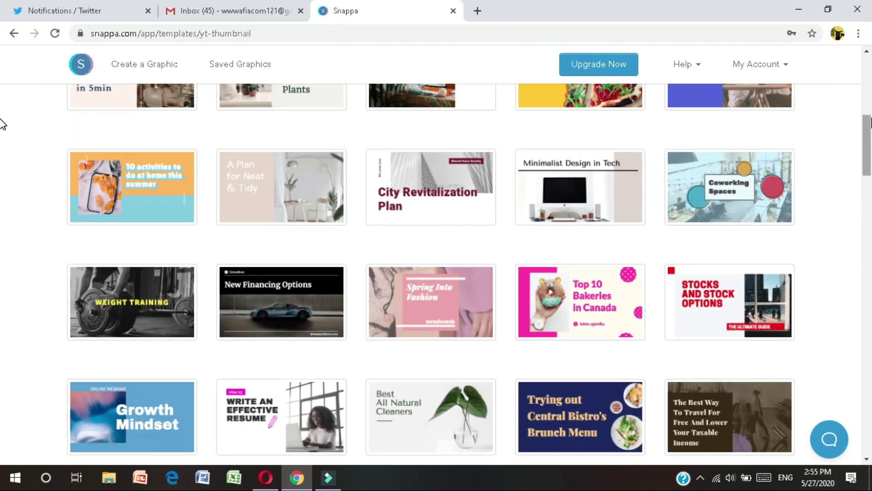
scroll(3, 123, down, 5)
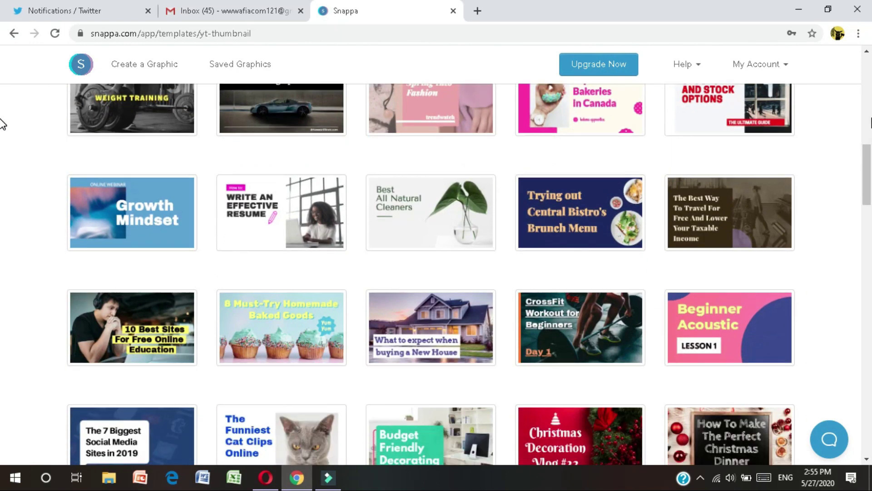
scroll(2, 123, down, 3)
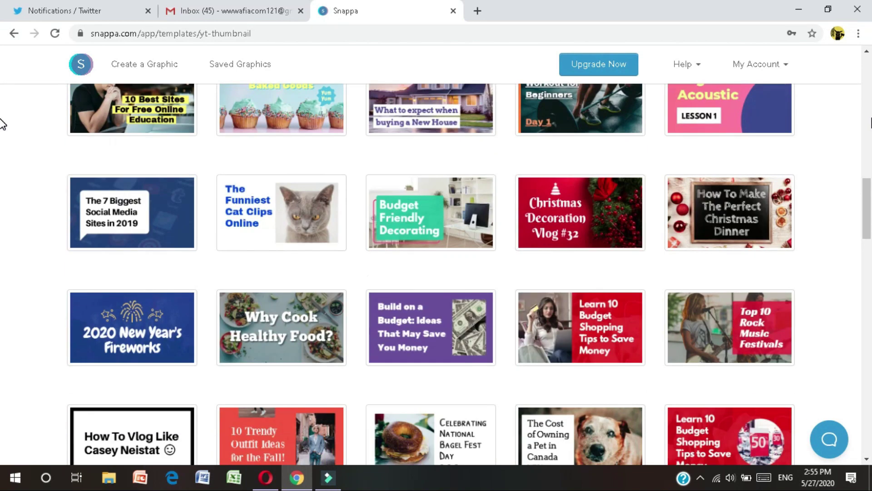
scroll(2, 124, down, 1)
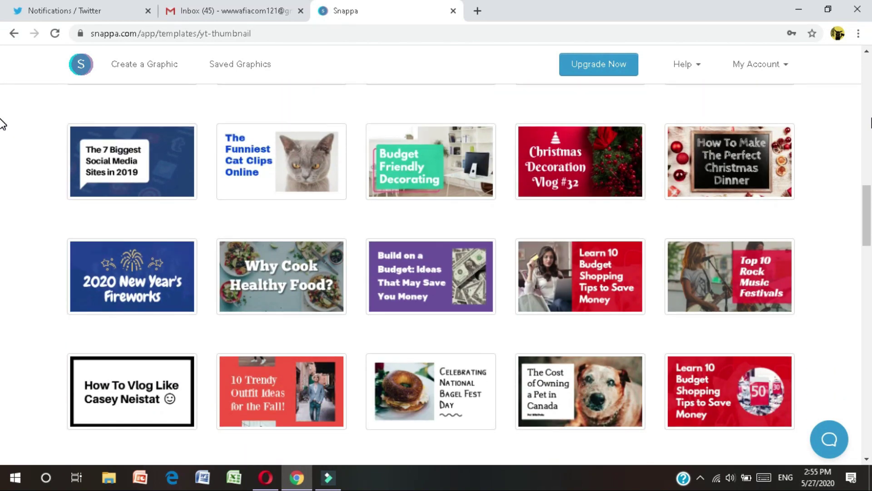
scroll(3, 124, down, 4)
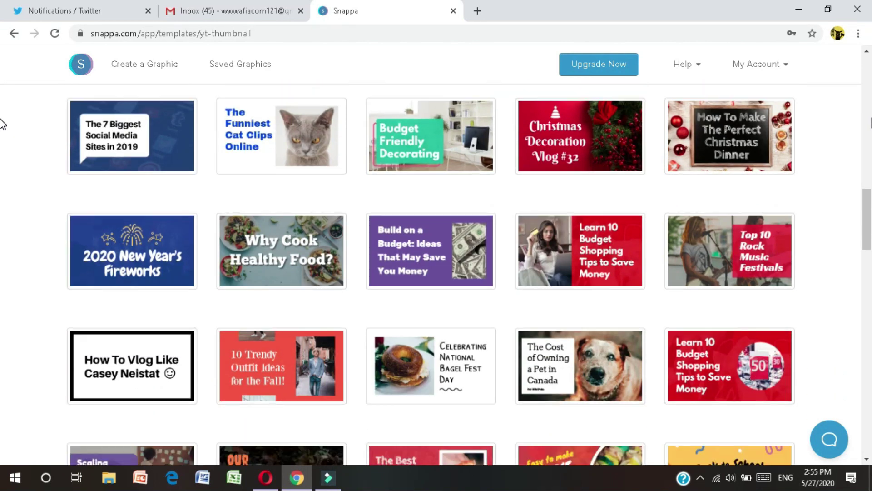
scroll(3, 123, down, 3)
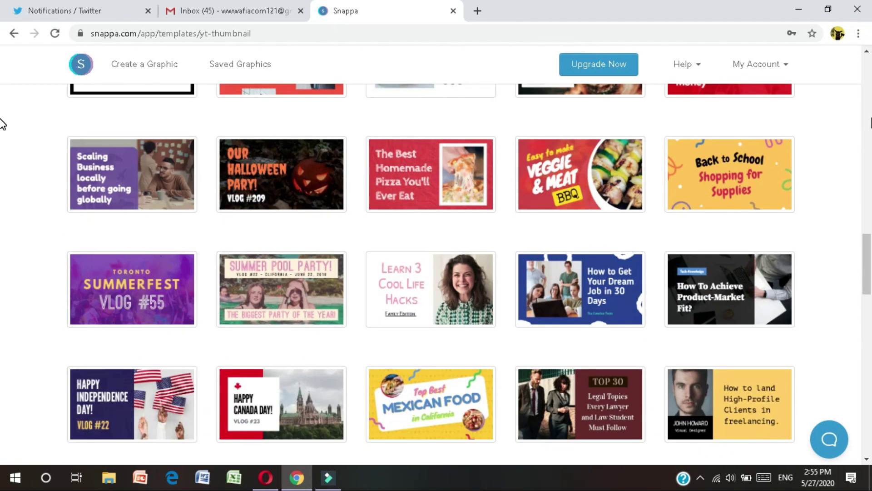
scroll(2, 124, down, 5)
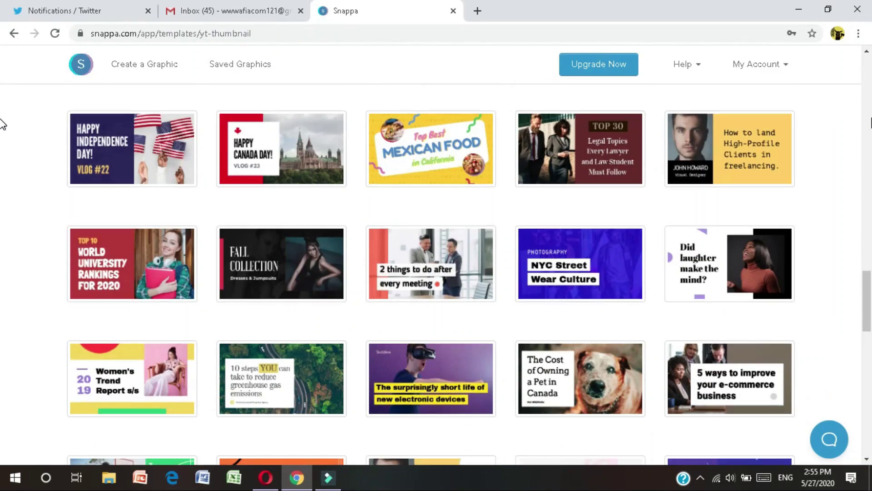
scroll(2, 124, down, 6)
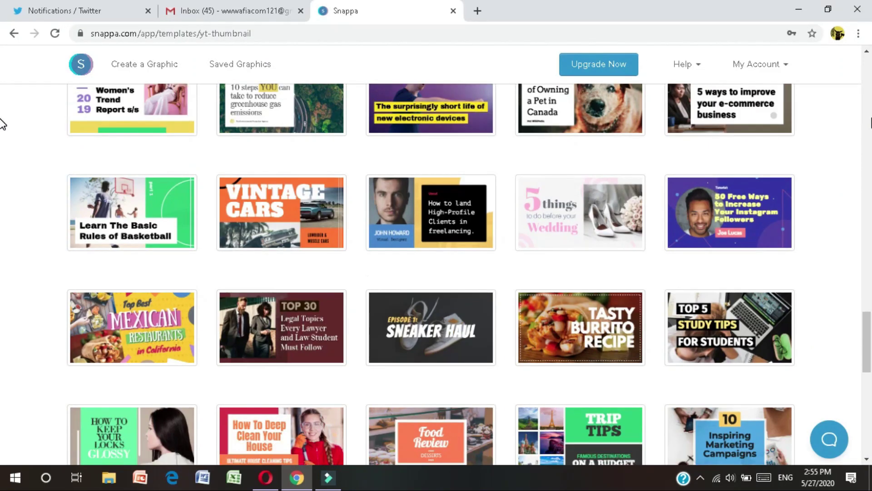
scroll(3, 124, down, 2)
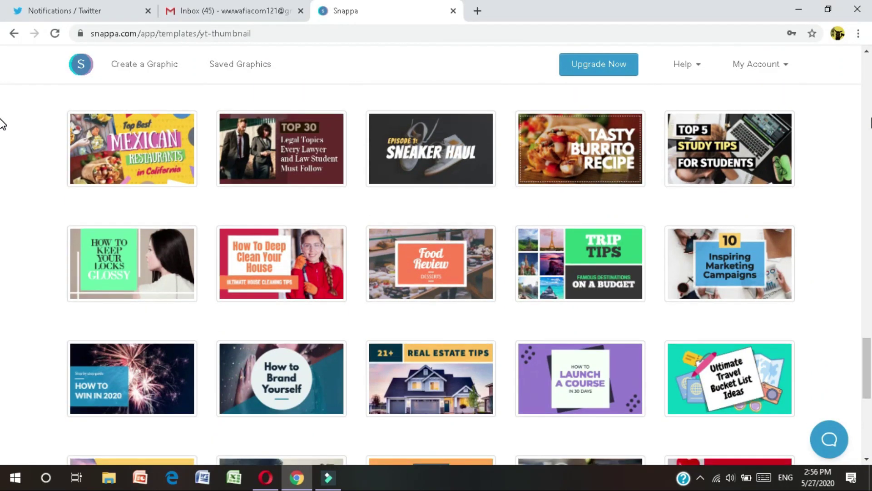
scroll(3, 124, down, 4)
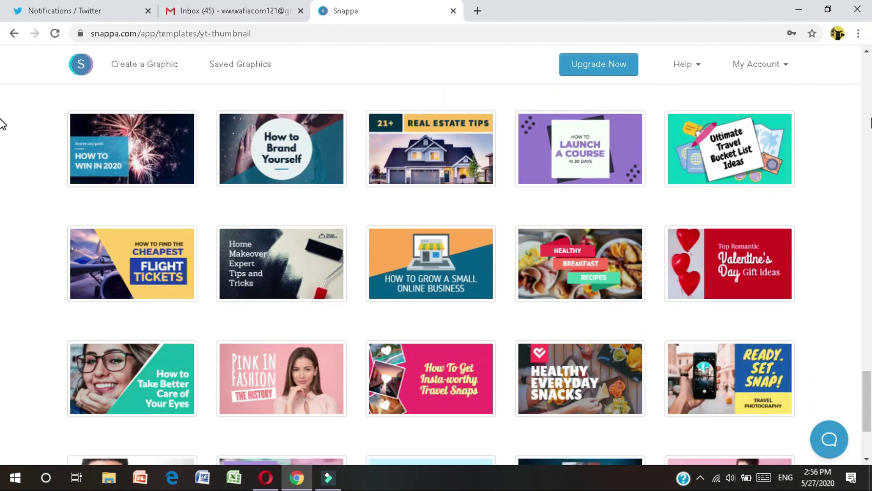
scroll(3, 123, down, 2)
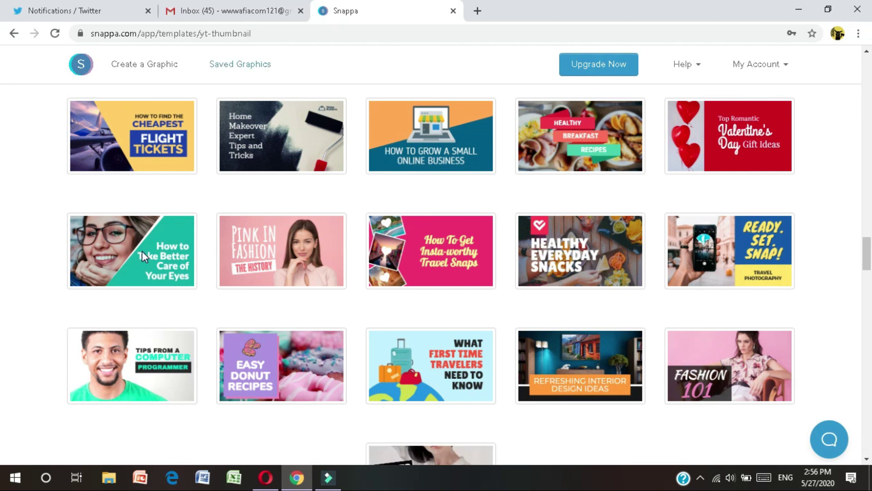
scroll(2, 295, down, 15)
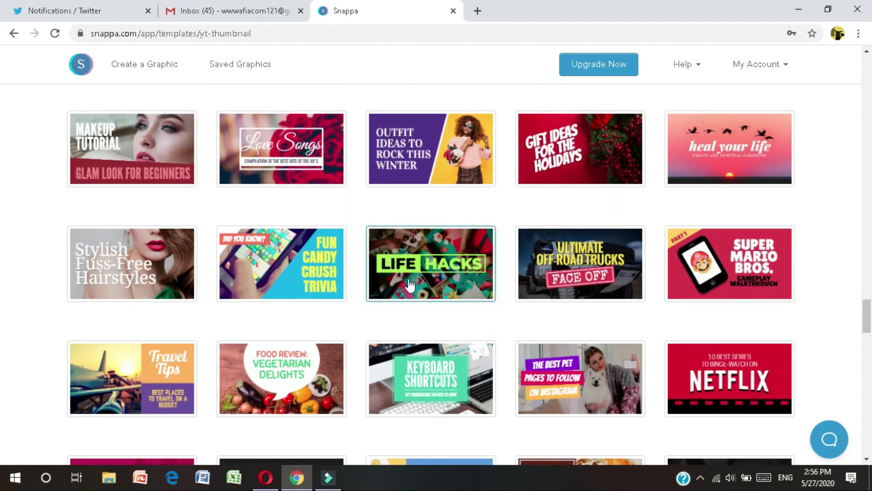
scroll(3, 275, down, 14)
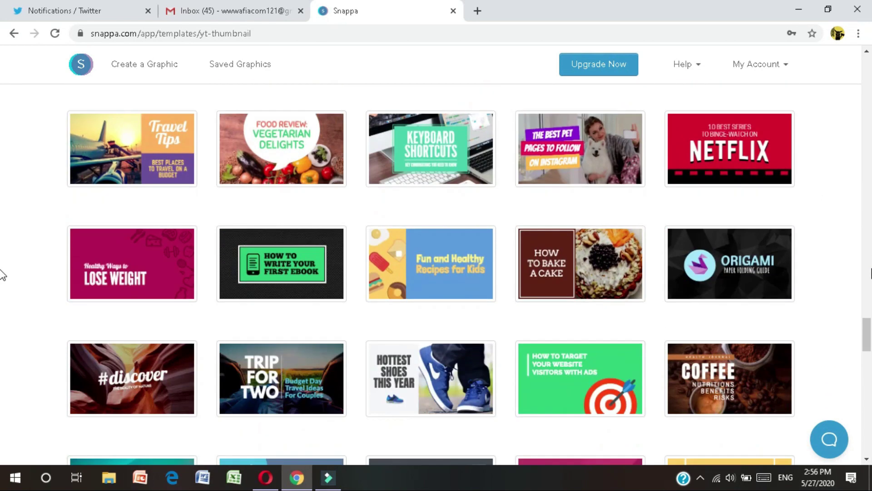
scroll(3, 274, down, 5)
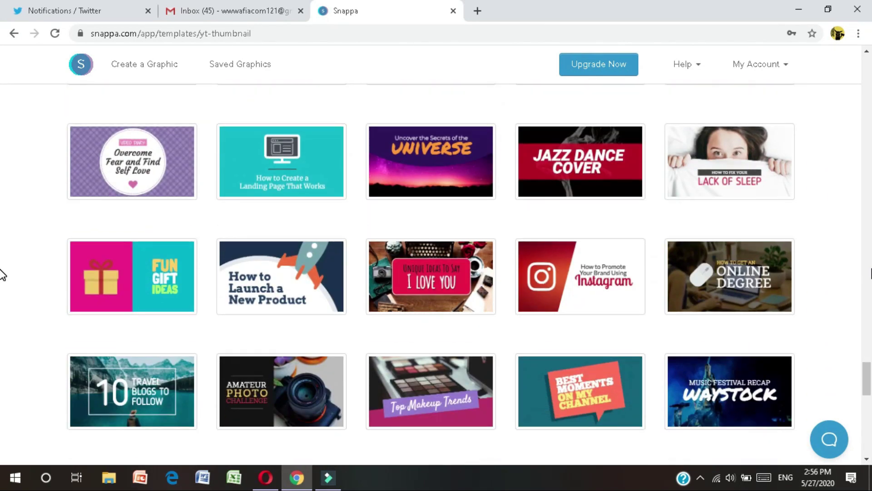
scroll(2, 275, down, 5)
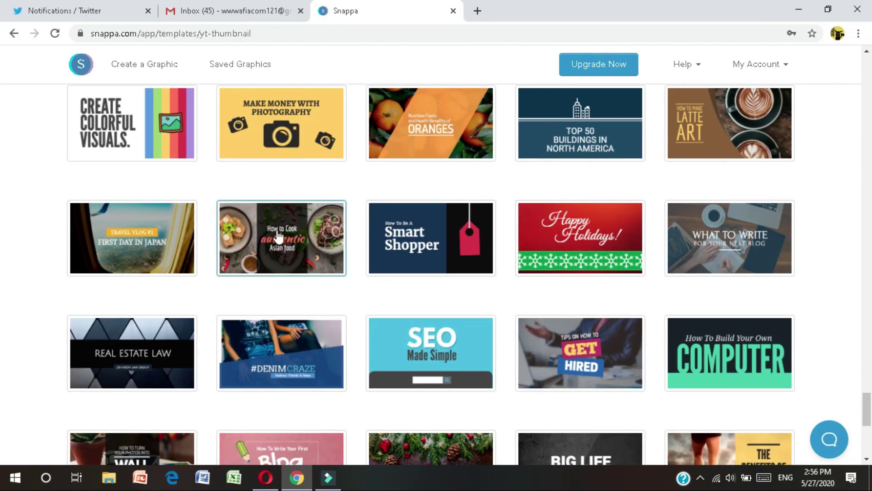
click(279, 237)
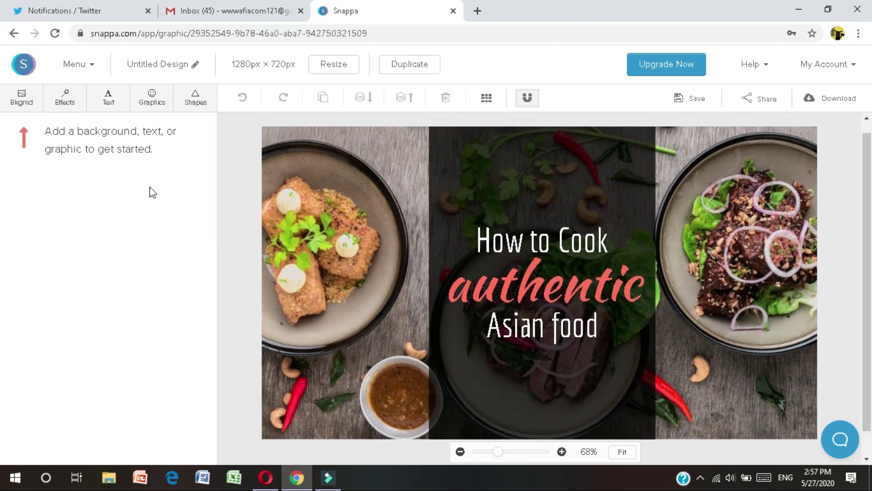
Search the background photos for "job" and use the photo of a laptop and phone on a wooden desk
click(25, 103)
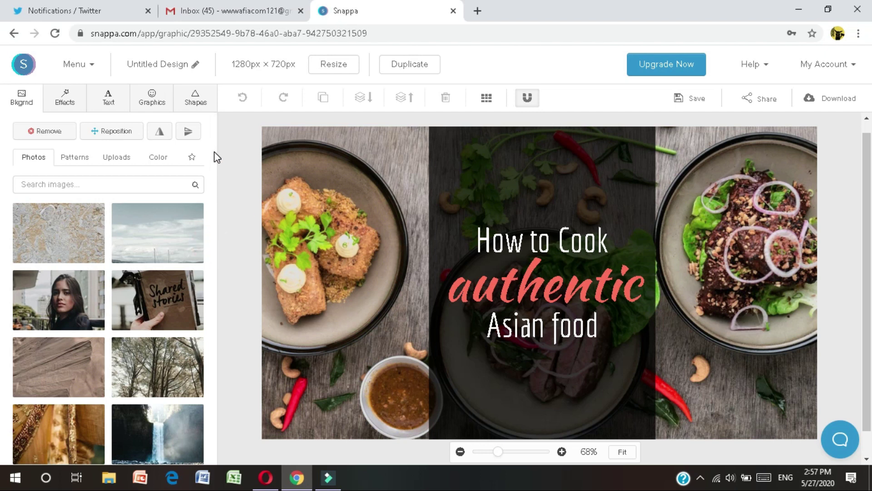
drag(213, 156, 214, 404)
click(146, 184)
text(jo)
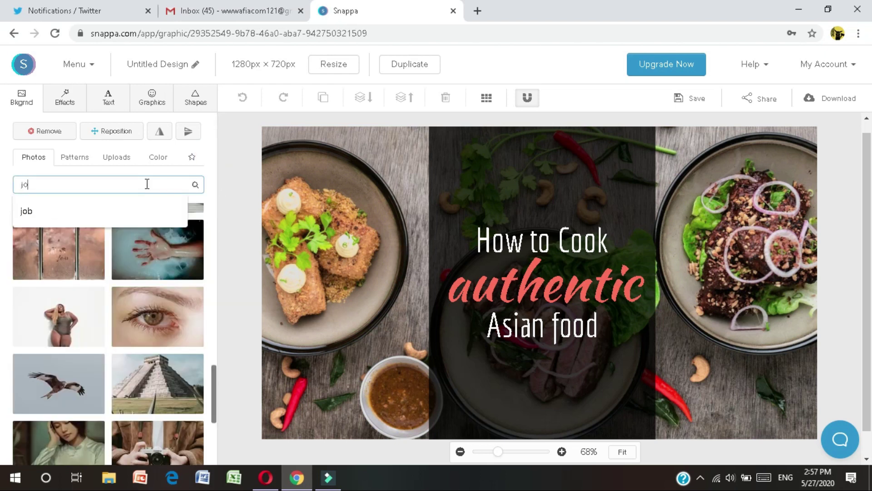
text(b)
key(Return)
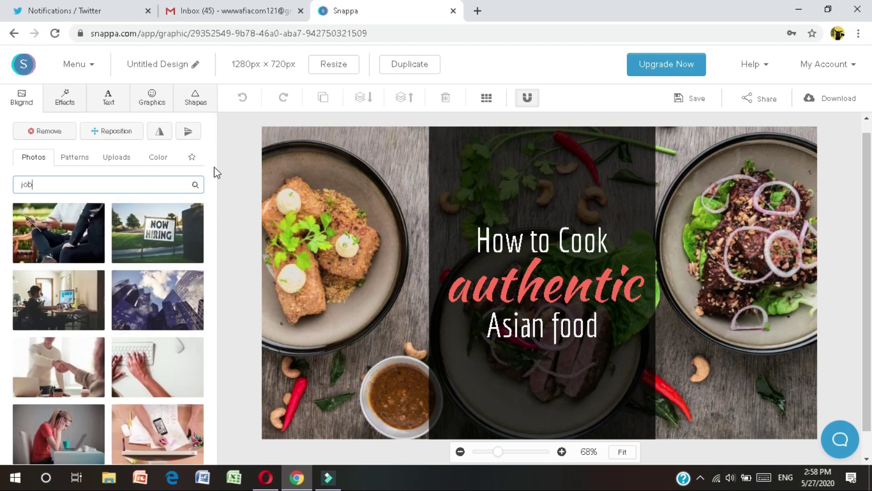
drag(214, 159, 221, 237)
click(221, 237)
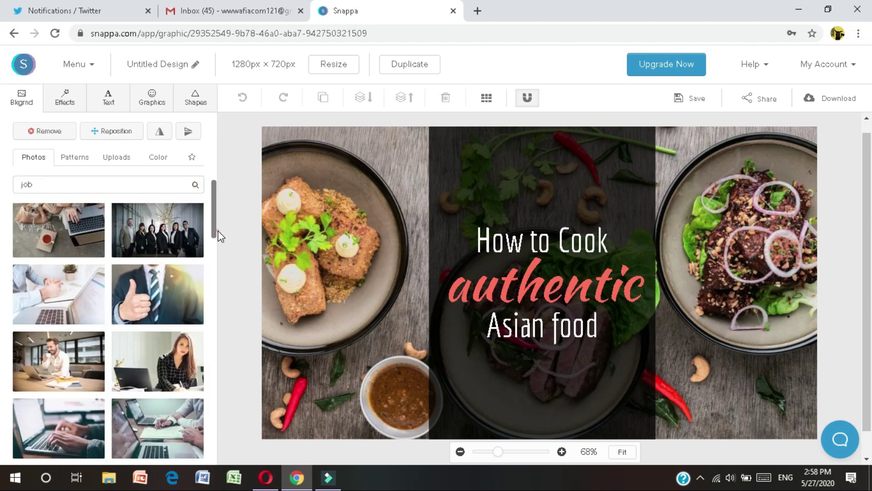
scroll(217, 234, down, 3)
click(169, 234)
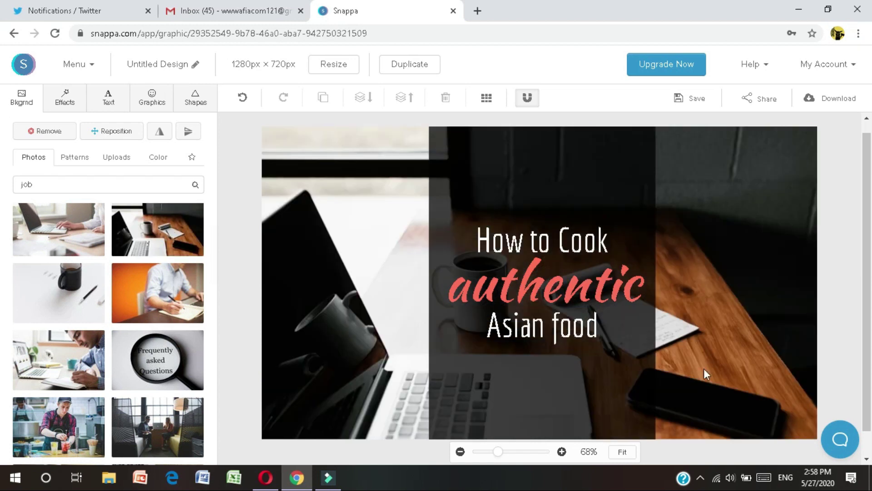
Browse the background patterns and try the dark magenta, yellow, light blue and dark blue polygon patterns
scroll(868, 191, down, 1)
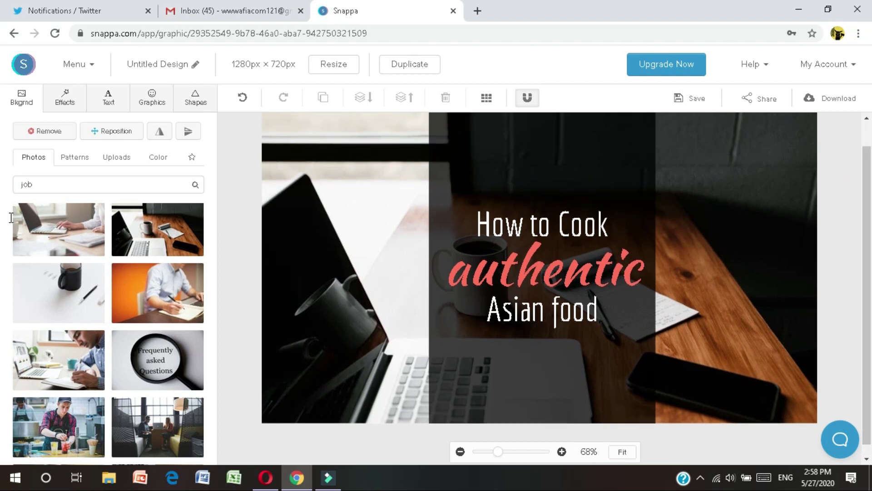
click(92, 158)
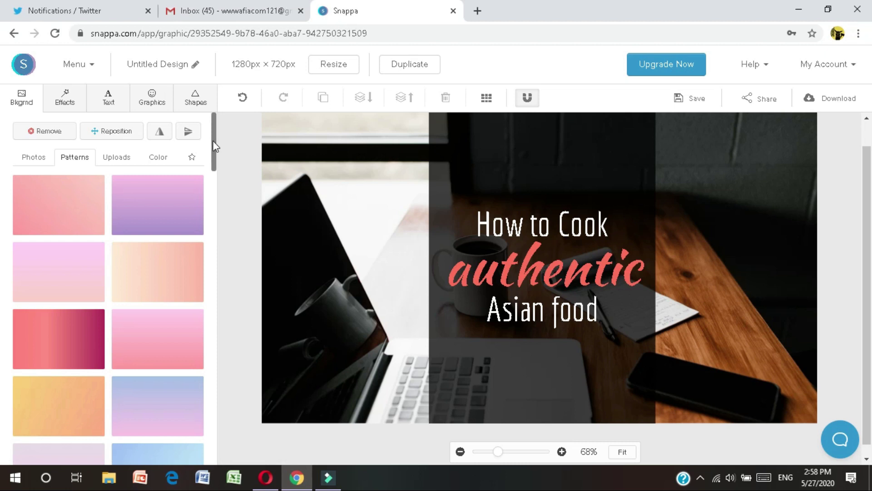
drag(214, 141, 216, 236)
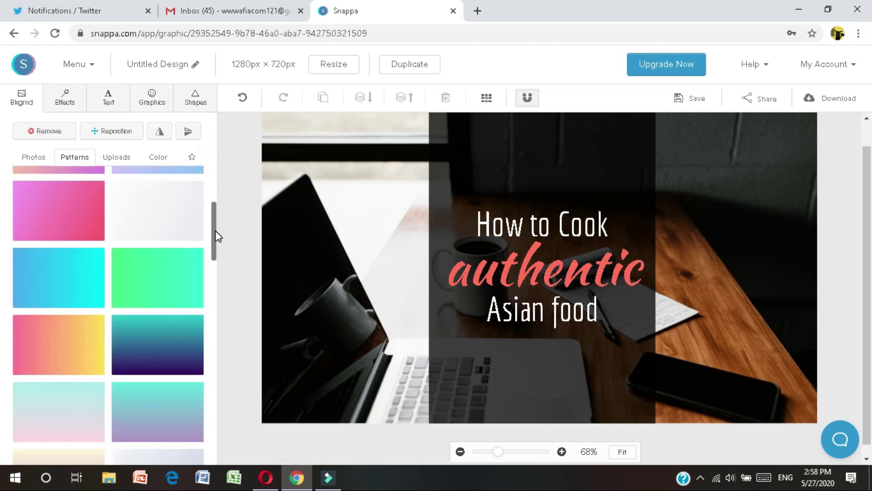
scroll(216, 273, down, 5)
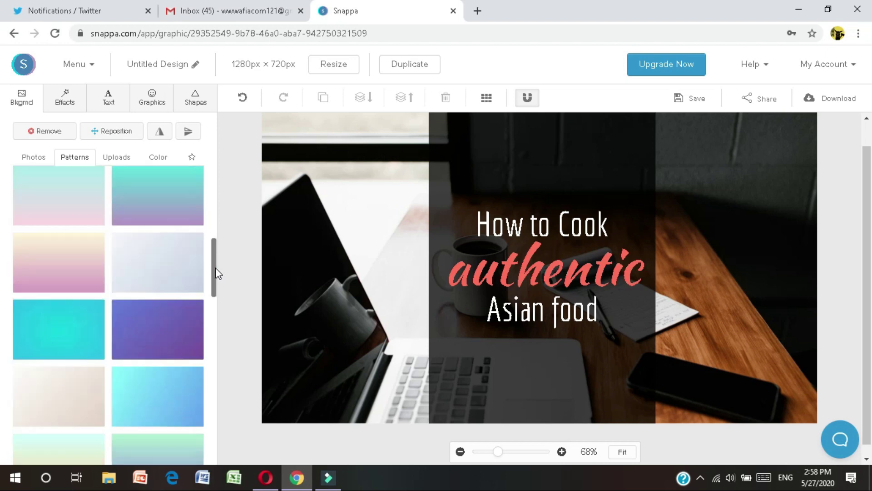
drag(215, 268, 218, 401)
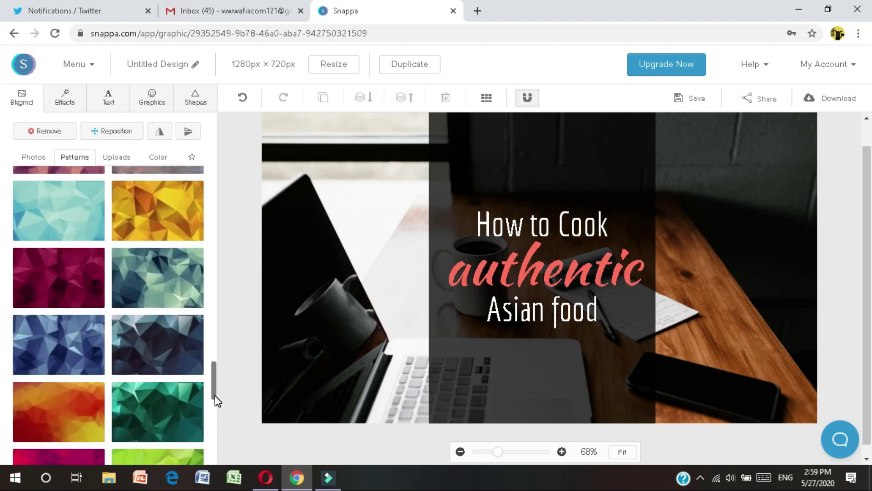
click(70, 276)
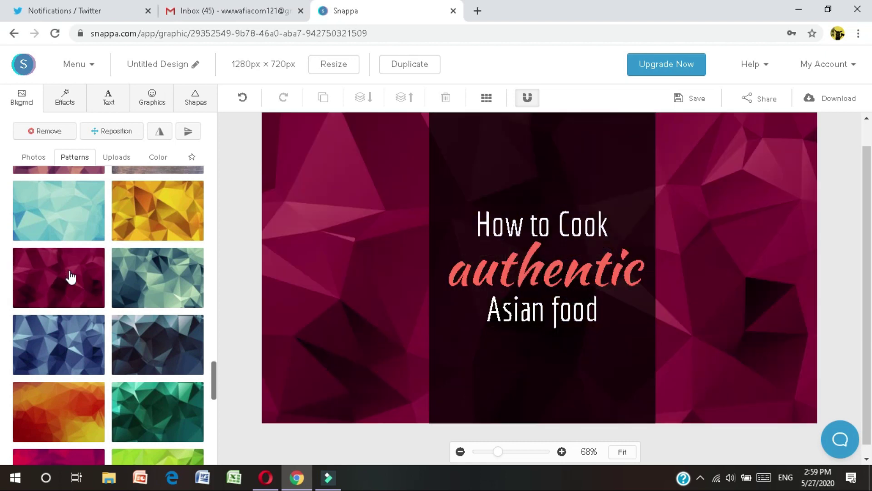
click(178, 208)
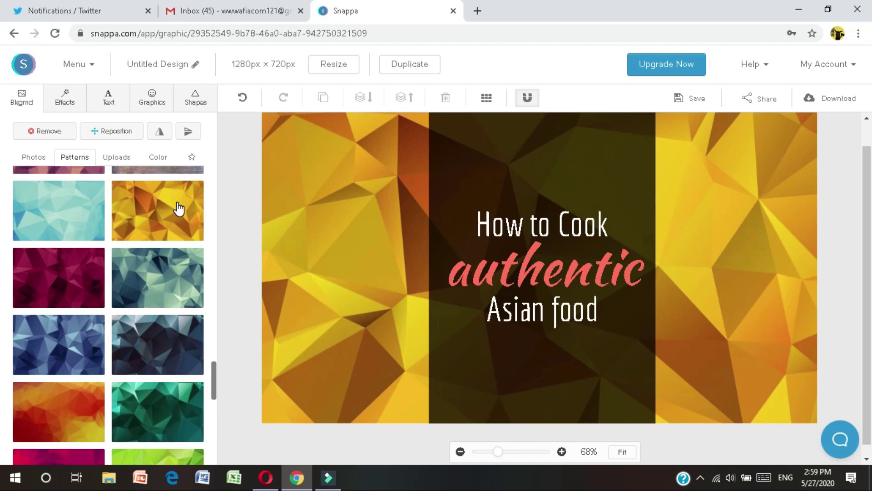
click(87, 208)
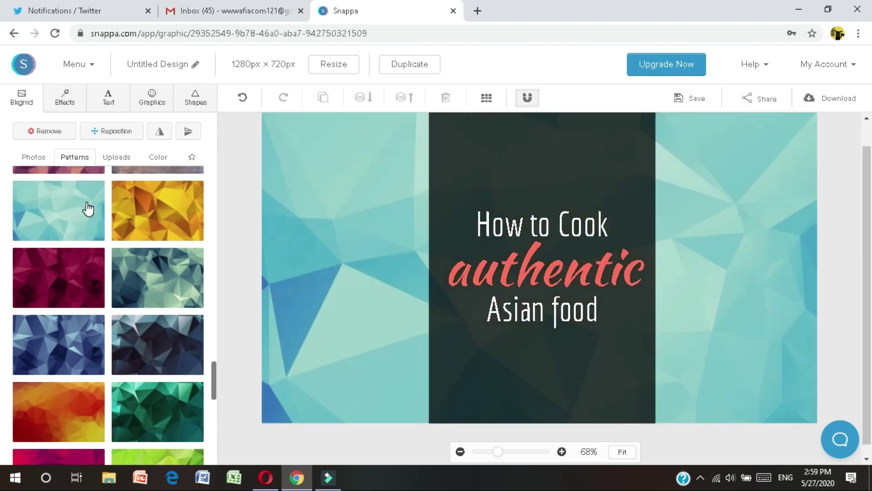
click(155, 359)
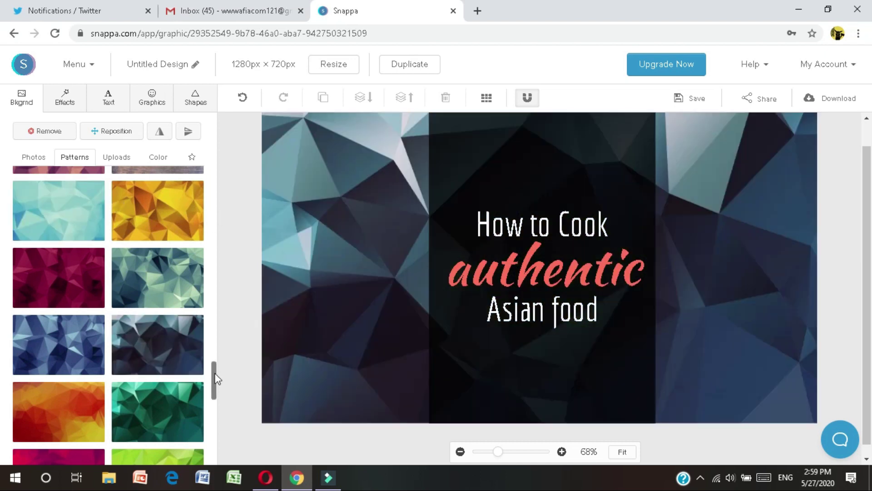
Try the lime green polygon pattern, and set the pink and purple polygon pattern as the background
scroll(213, 382, down, 5)
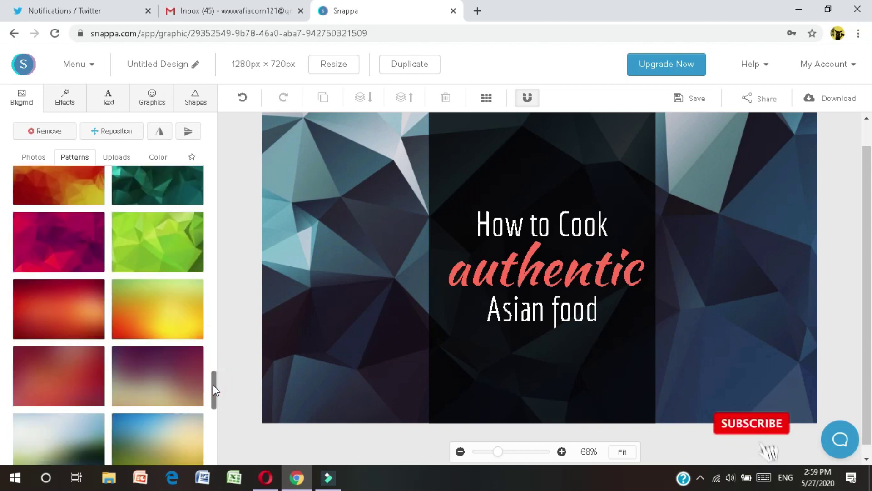
click(160, 241)
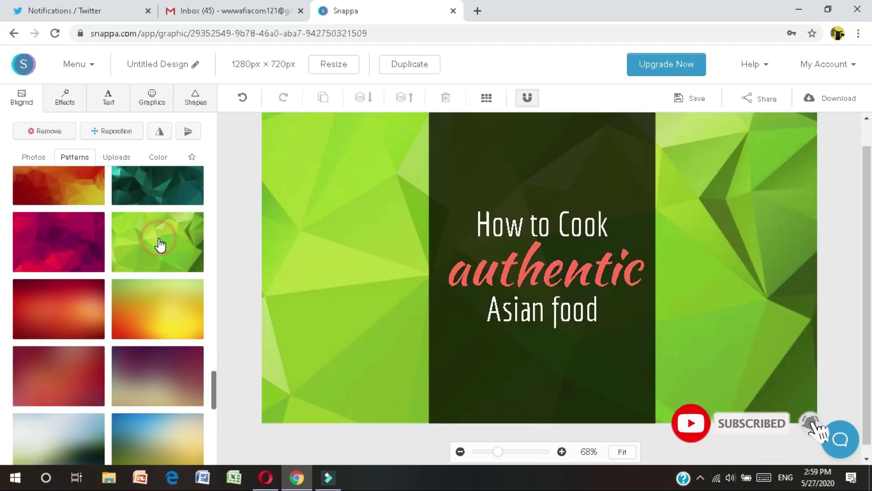
click(51, 218)
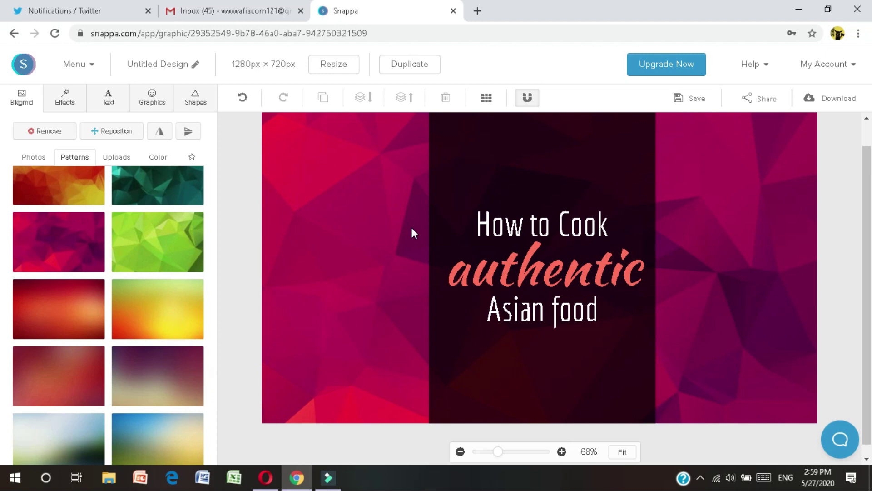
View the background uploads, patterns and background color choices without changing the color
click(118, 157)
click(63, 162)
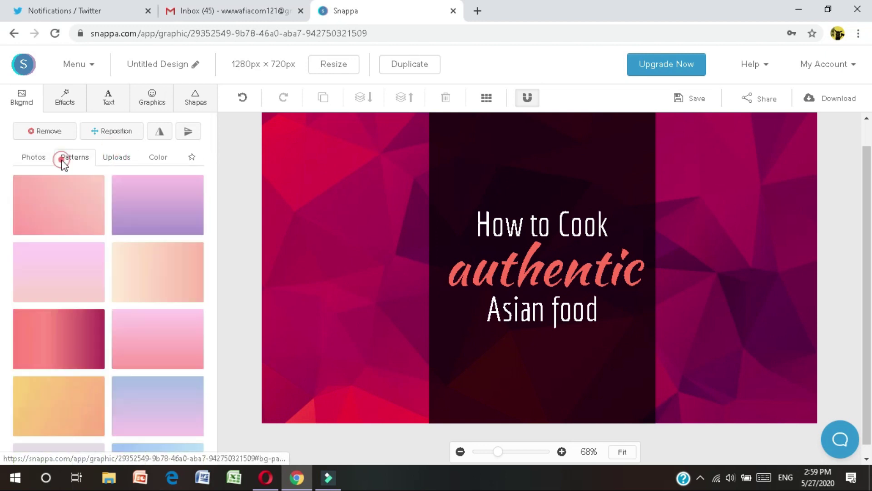
click(158, 161)
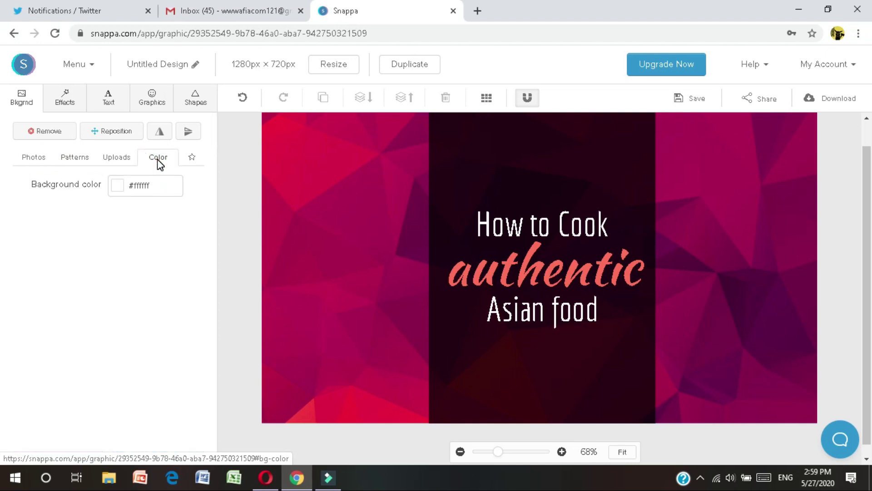
click(113, 190)
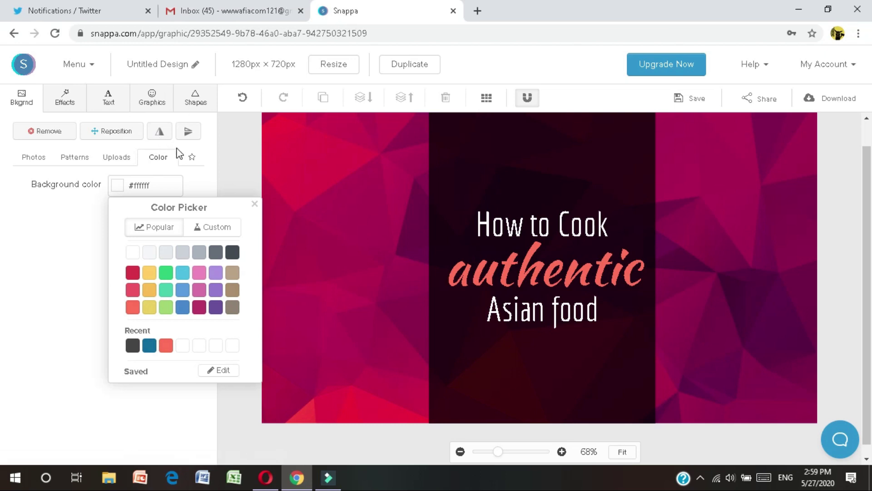
click(246, 163)
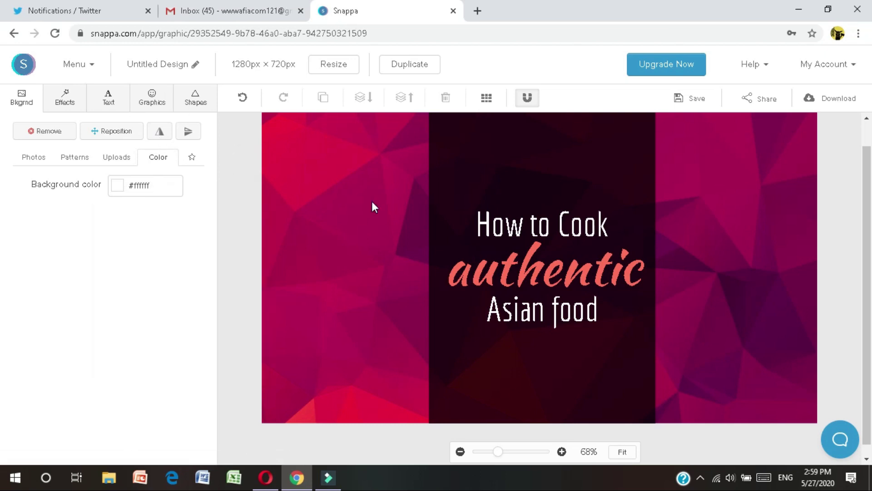
Set the font of the "How to Cook" text to Engagement and move it up, away from "authentic"
click(569, 219)
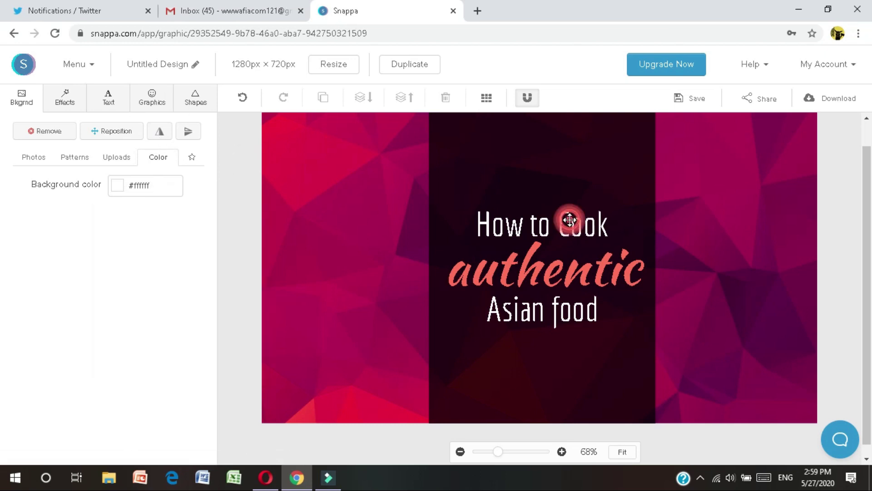
click(569, 220)
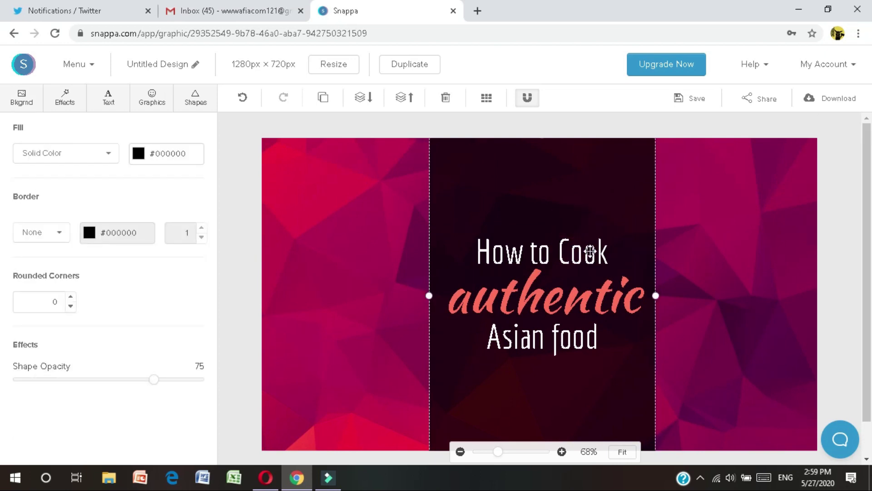
click(590, 252)
click(628, 252)
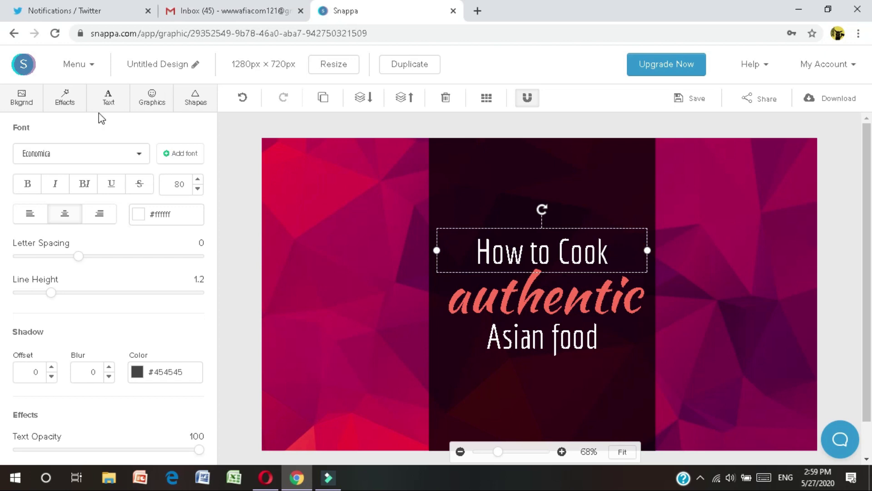
click(101, 159)
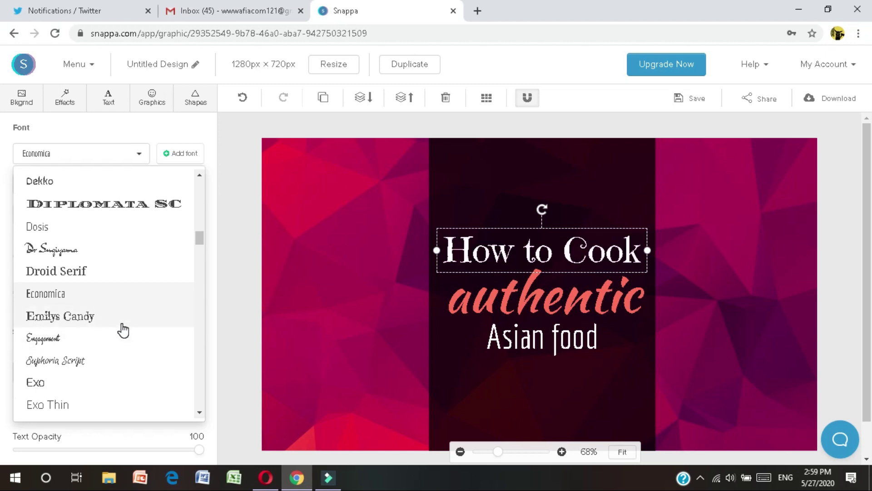
click(121, 341)
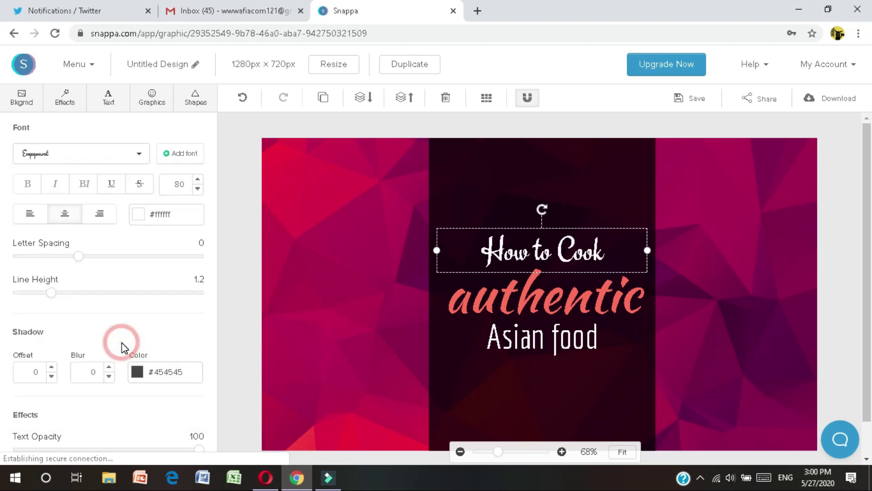
drag(475, 243, 468, 204)
click(489, 255)
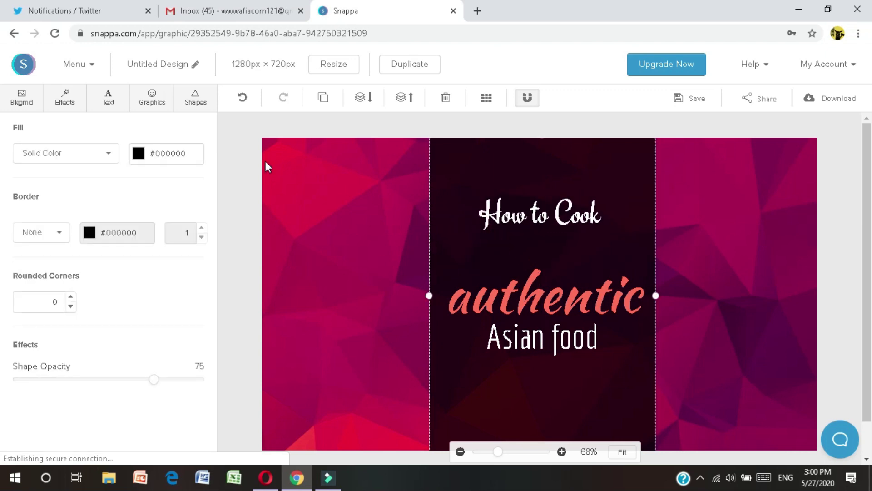
Try purple and tan on the "How to Cook" text, and set its color to yellow #ffce54
click(520, 215)
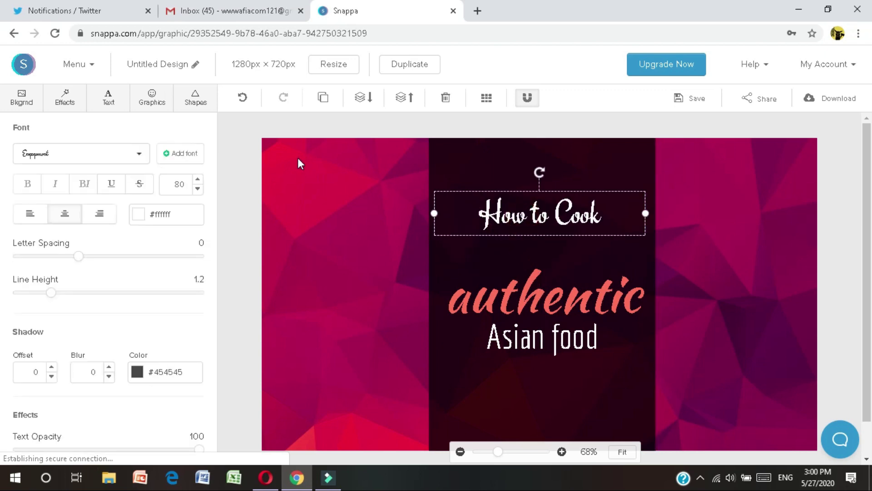
click(137, 373)
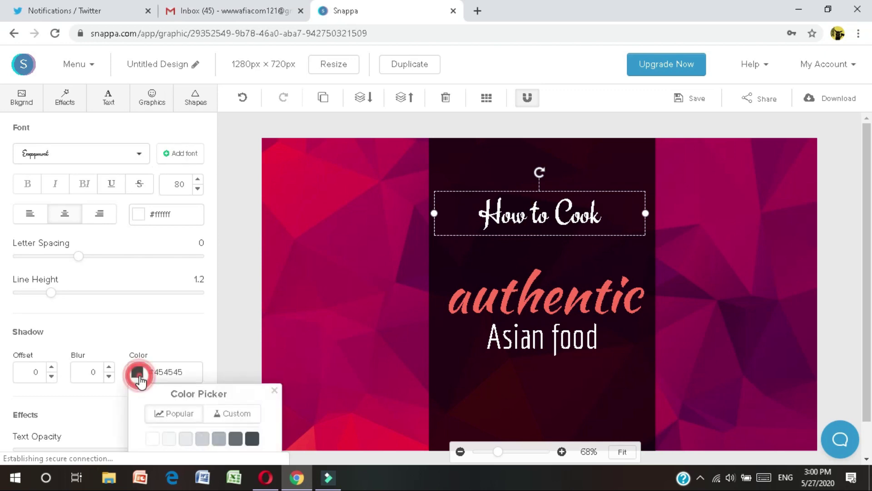
click(137, 214)
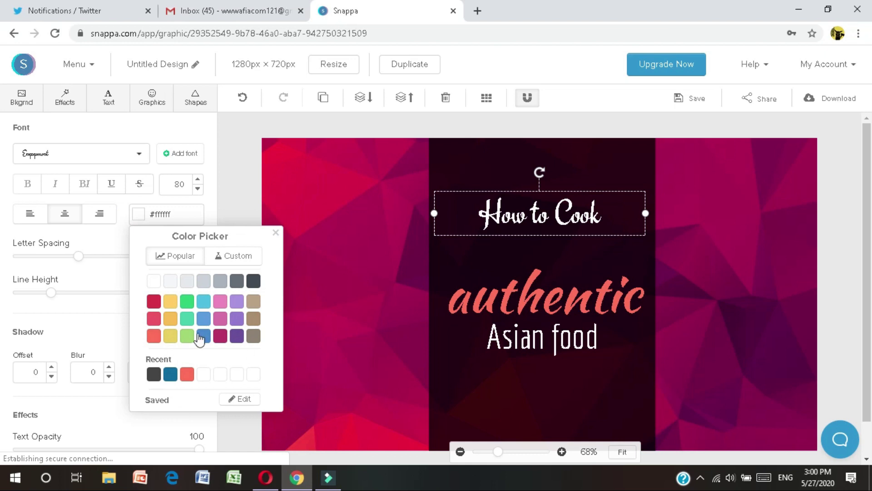
click(171, 301)
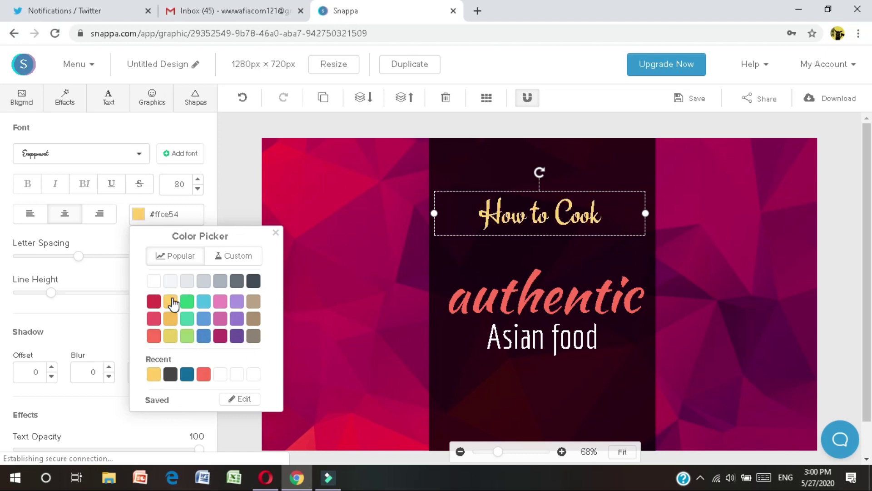
click(240, 301)
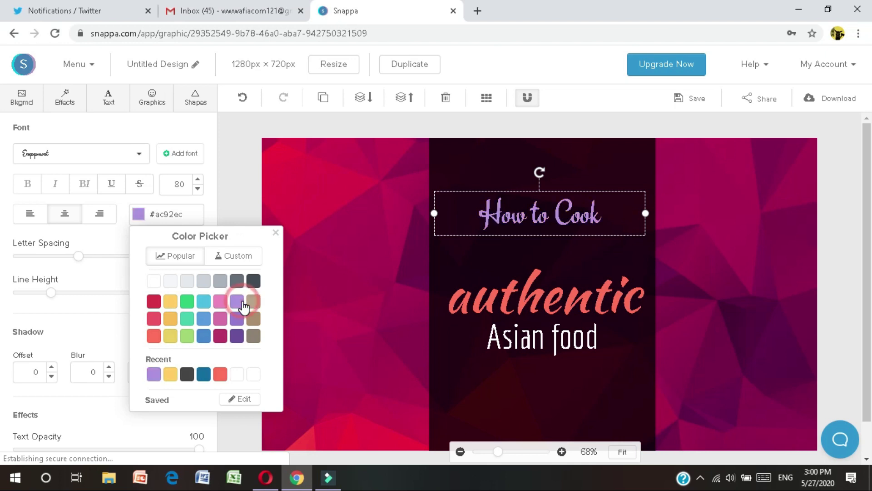
click(255, 302)
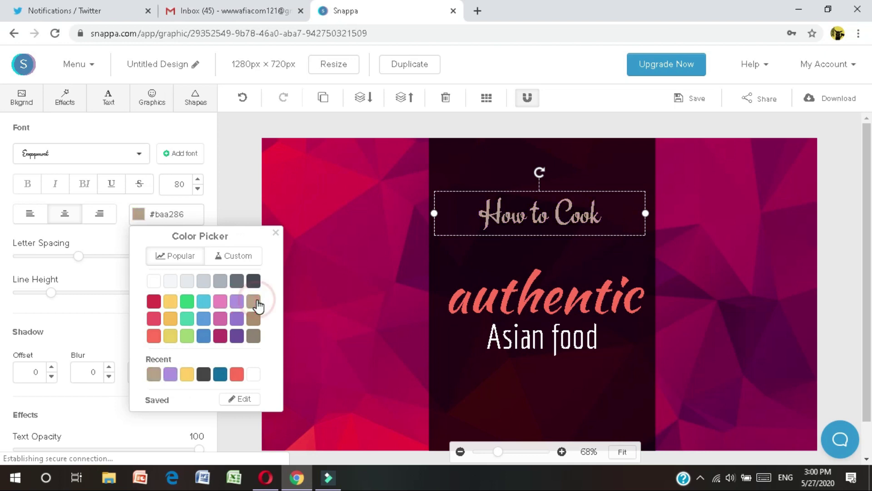
click(235, 302)
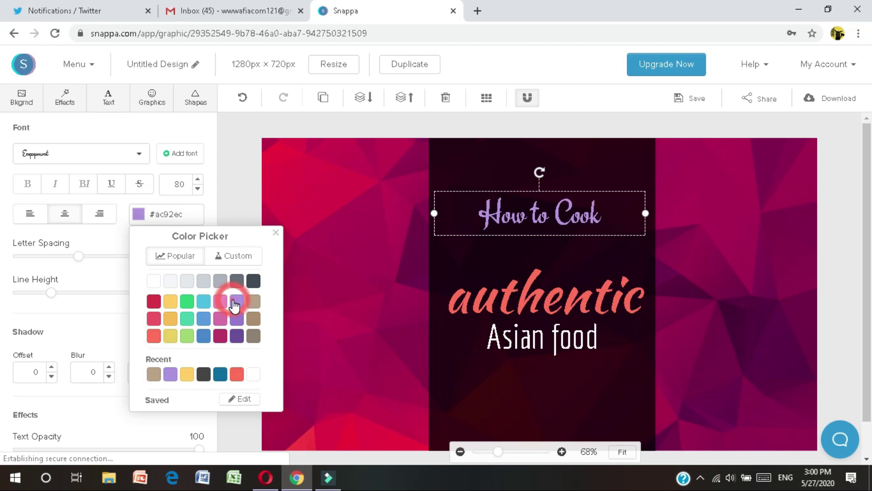
click(171, 302)
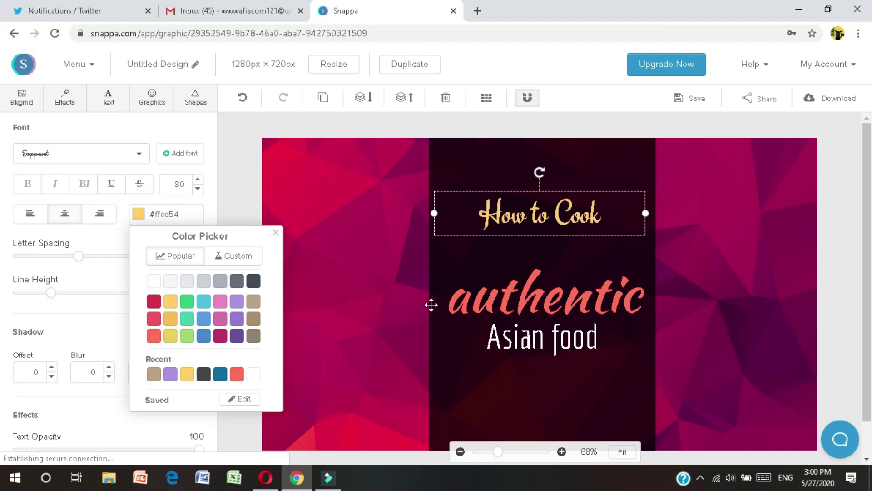
Keep the Kaushan Script font on the "authentic" text and move it slightly up, clear of "Asian food"
click(485, 300)
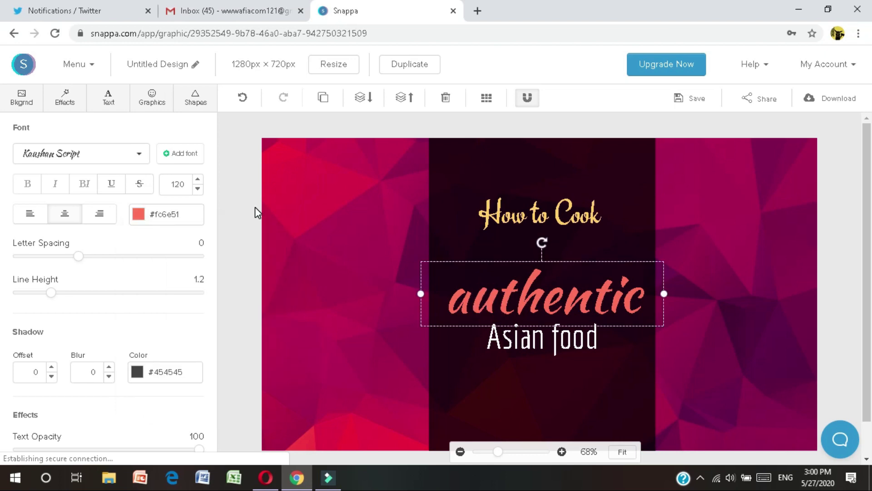
click(135, 156)
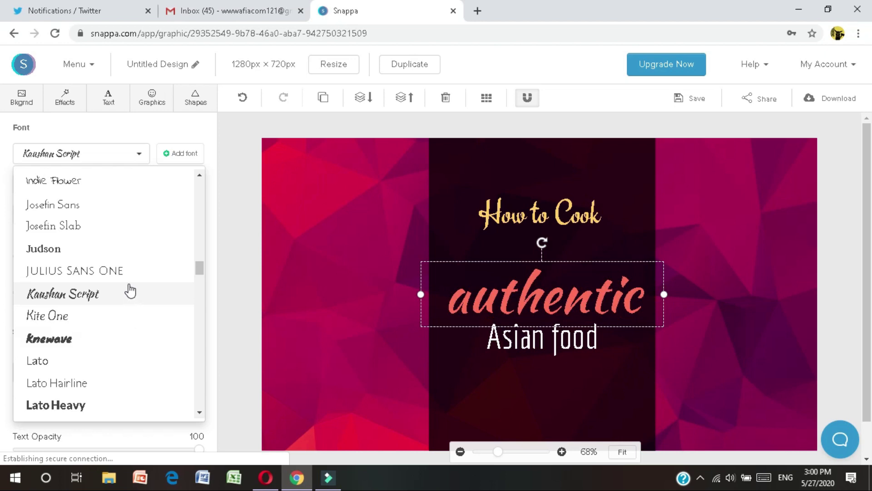
click(133, 300)
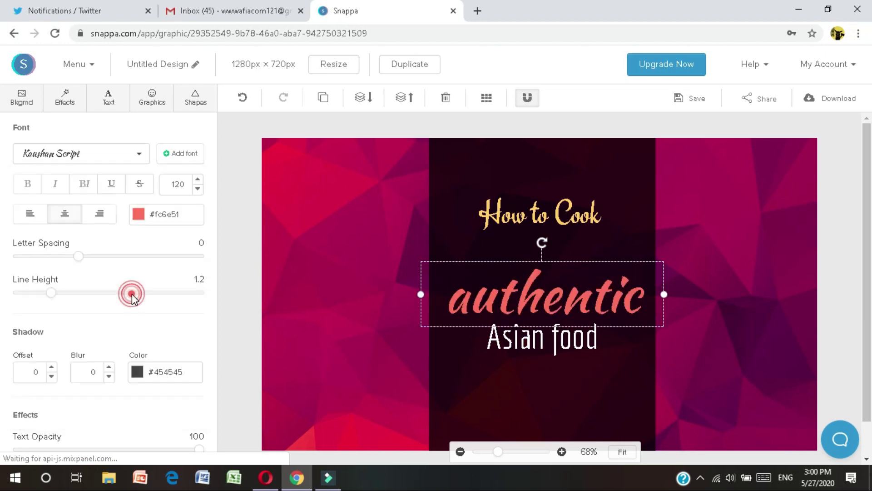
drag(499, 307, 500, 290)
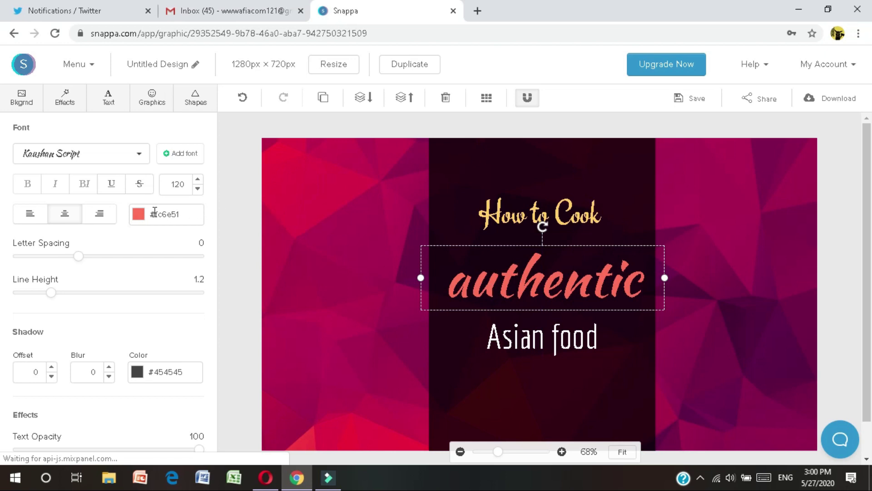
Recolor the "authentic" text, trying purple and settling on light gray
click(139, 216)
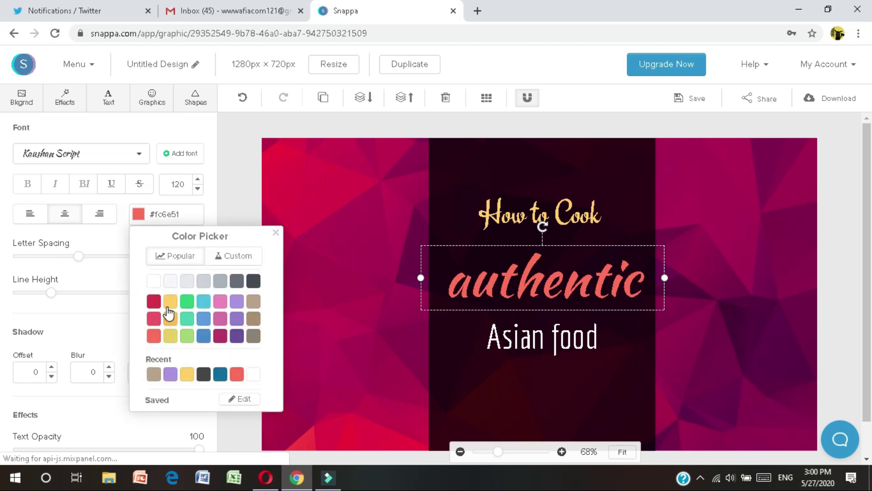
click(238, 302)
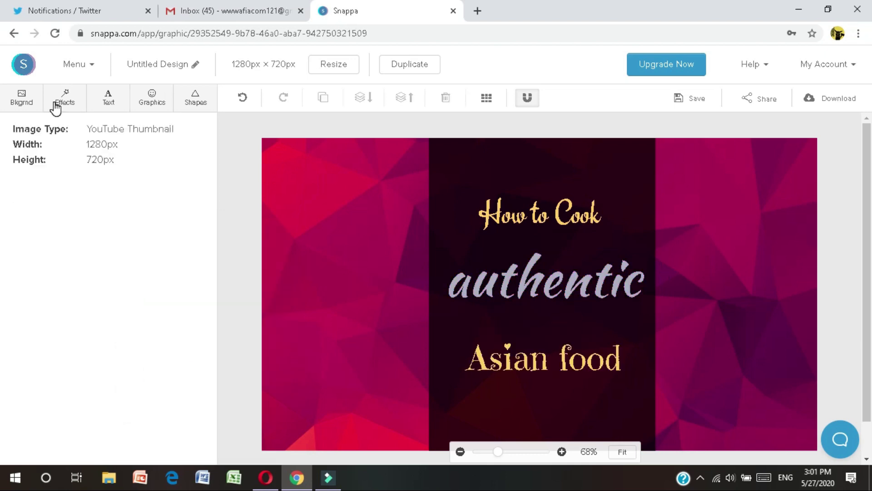
Try a color overlay on the background, change the overlay color to yellow #ffce54 and set its strength to 0
click(56, 104)
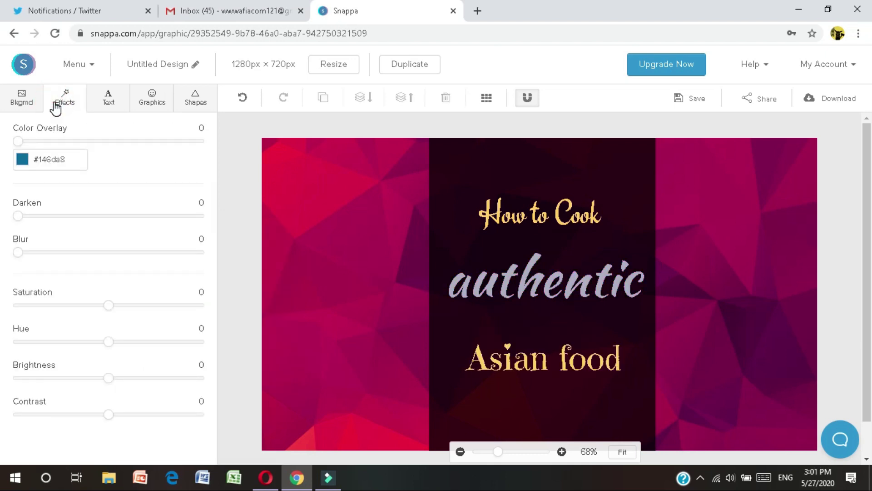
drag(19, 141, 98, 154)
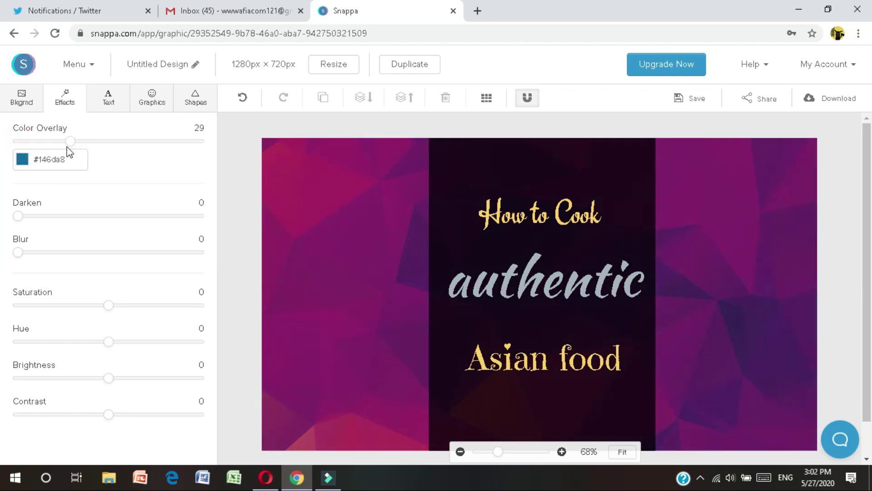
mouse_move(40, 145)
mouse_down()
mouse_move(199, 154)
mouse_move(43, 149)
mouse_up()
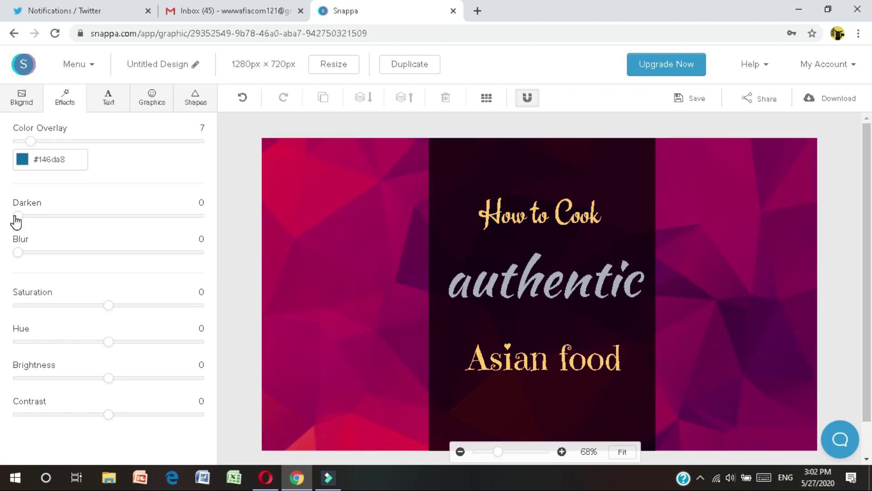
click(22, 160)
click(54, 247)
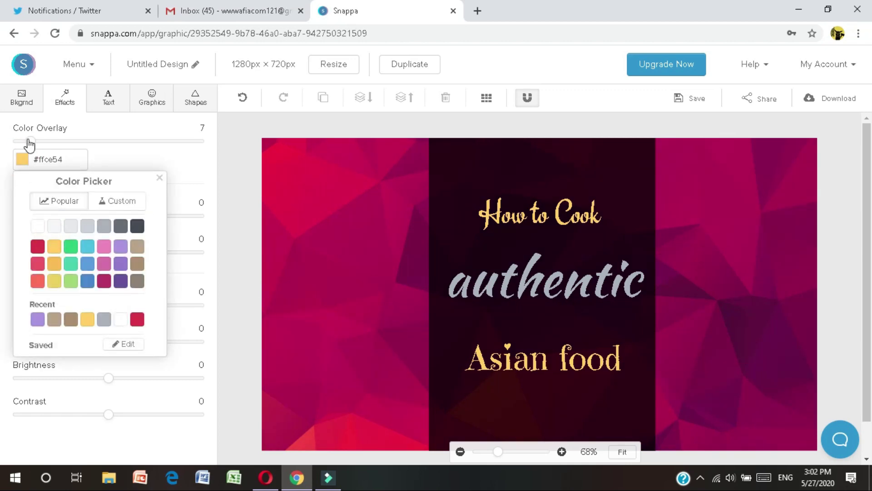
mouse_move(28, 144)
mouse_down()
mouse_move(106, 145)
mouse_move(19, 143)
mouse_up()
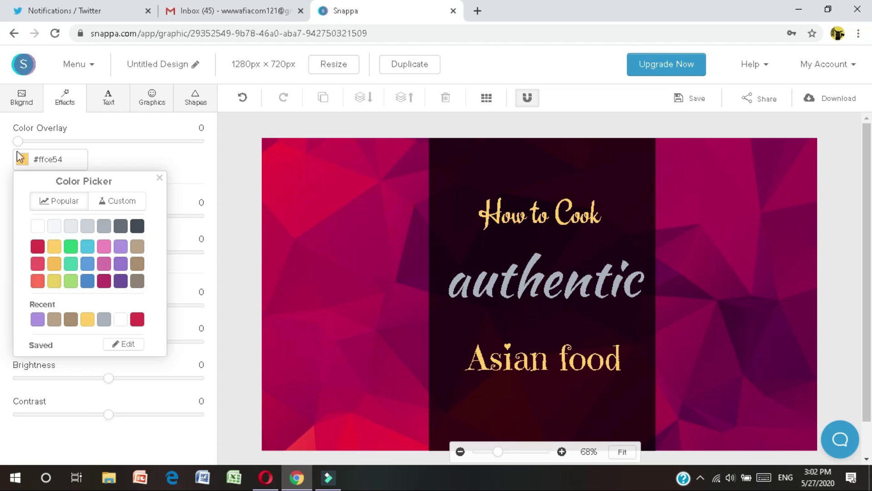
click(204, 175)
Adjust the background effects to saturation 2, hue -12, brightness 3 and contrast 23, keeping darken and blur at 0
drag(18, 217, 16, 258)
drag(109, 306, 101, 350)
mouse_move(113, 380)
mouse_down()
mouse_move(101, 386)
mouse_move(111, 378)
mouse_up()
drag(108, 414, 131, 418)
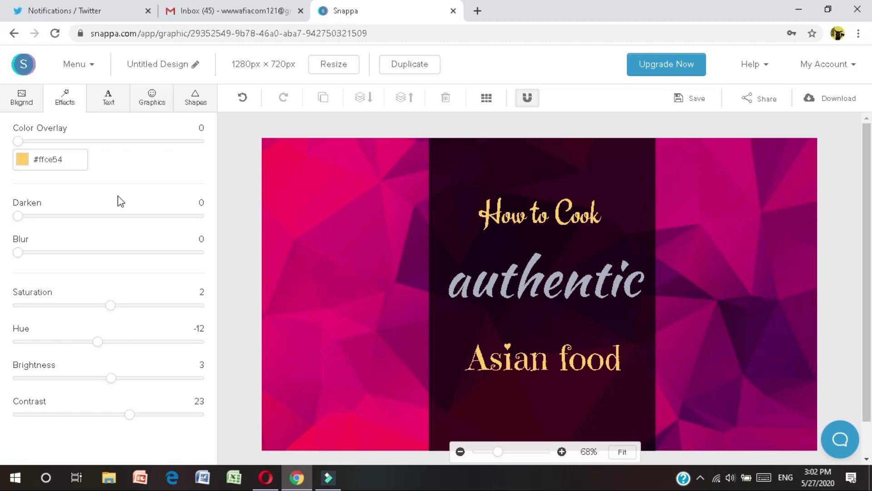
Add a heading text, preview other fonts on it and delete the text layer
click(122, 100)
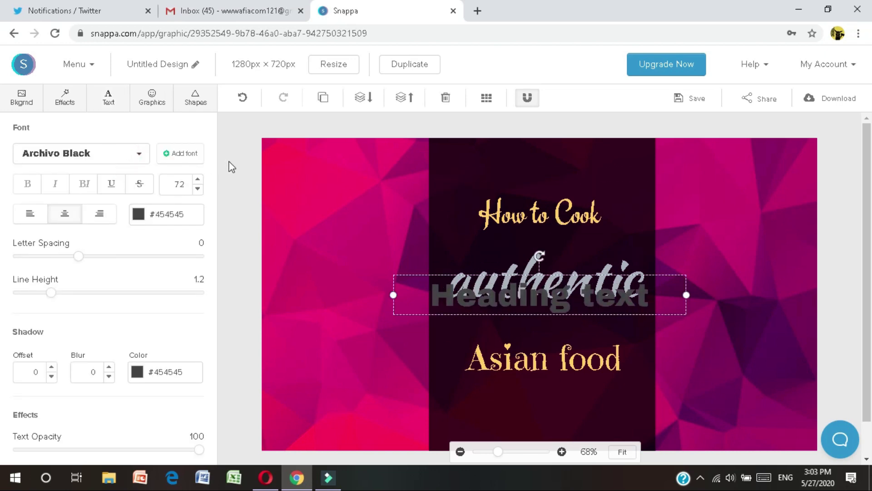
click(127, 153)
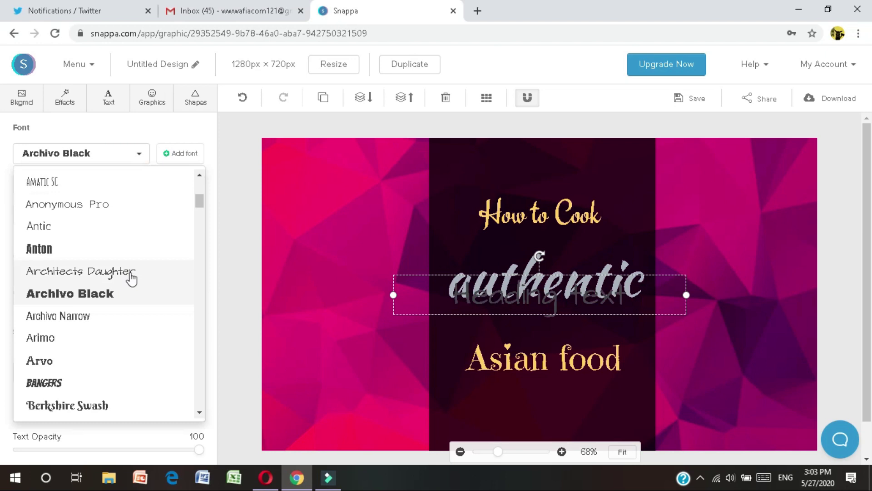
click(249, 144)
click(447, 97)
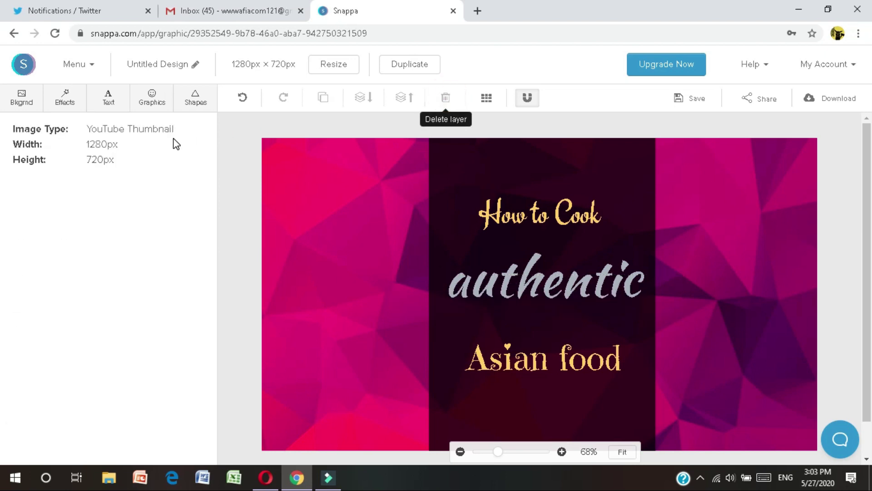
Browse the icons in the graphics library
click(153, 108)
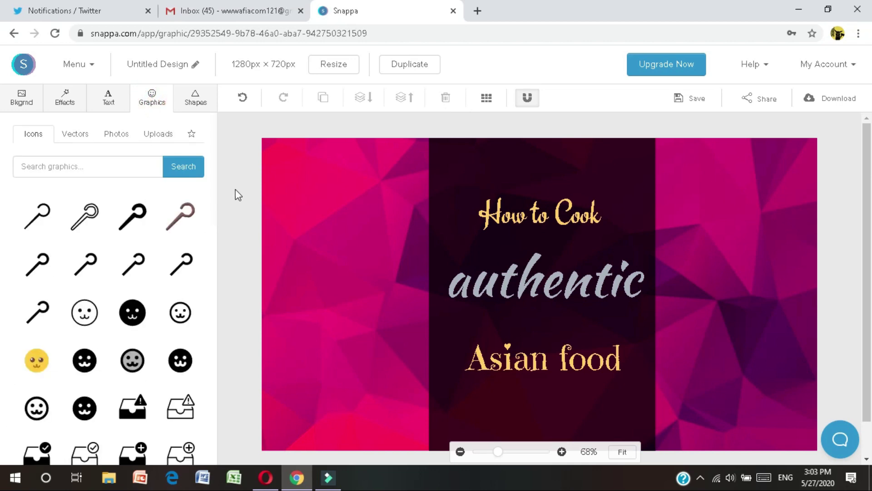
click(213, 212)
scroll(213, 233, down, 4)
drag(213, 231, 222, 384)
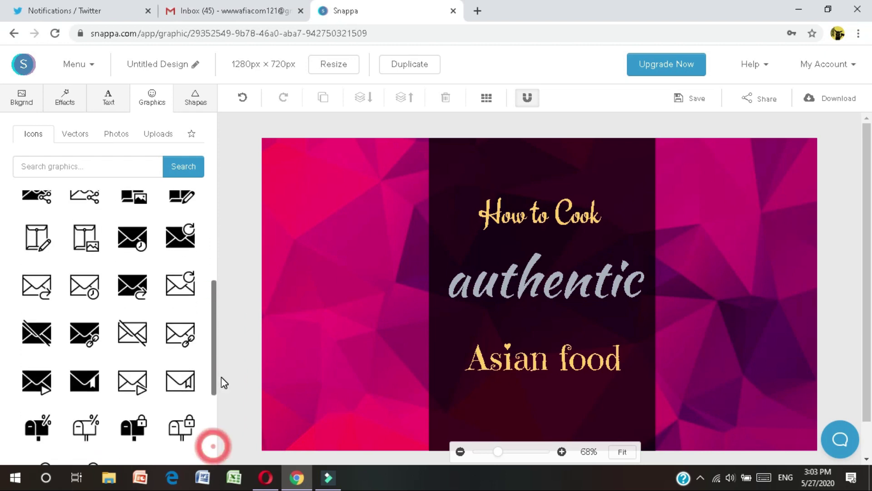
drag(213, 327, 219, 264)
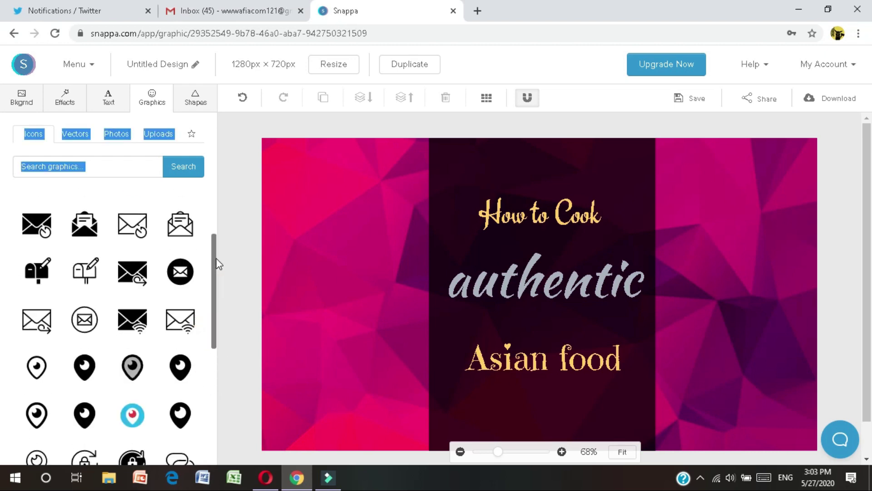
click(215, 272)
click(207, 277)
click(217, 246)
drag(216, 245, 229, 432)
Search the icons for "food", add the round wine glass and fork icon, shrink it and place it above "How to Cook"
click(110, 171)
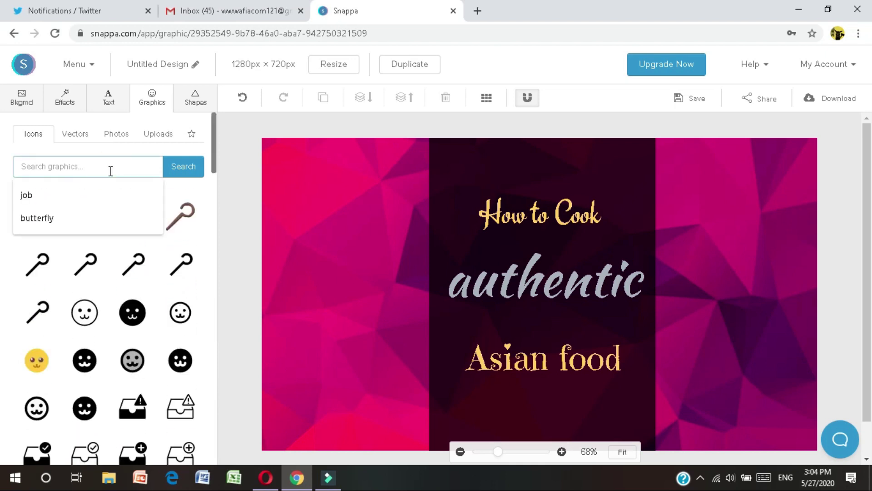
text(food)
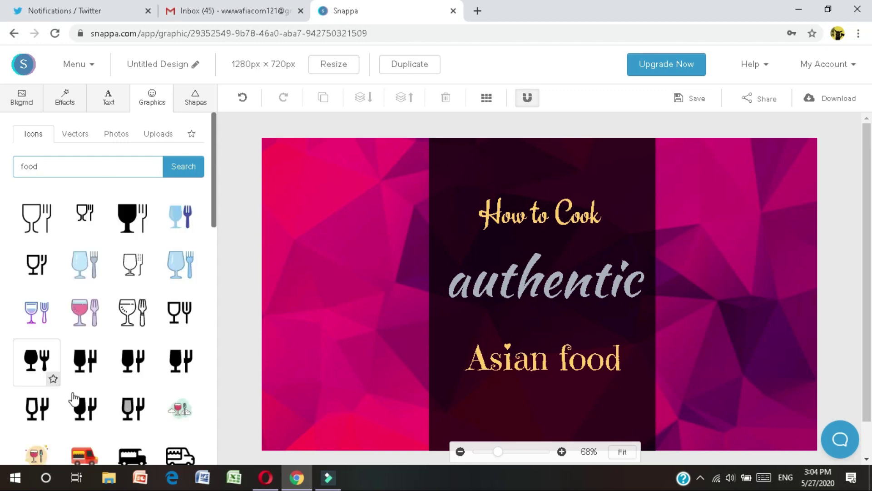
click(37, 452)
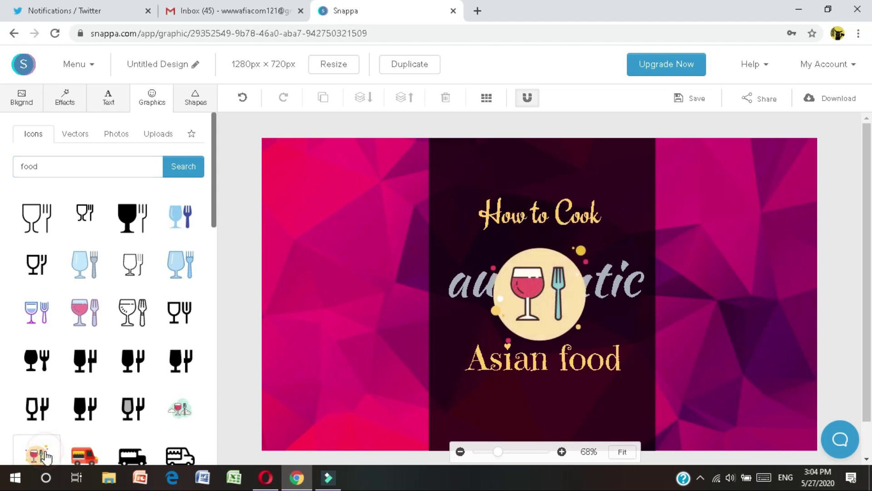
click(560, 293)
drag(478, 232, 543, 298)
drag(567, 325, 538, 162)
Reposition the "How to Cook" text just above "authentic" and fit the smaller wine glass icon right above it
drag(633, 199, 750, 262)
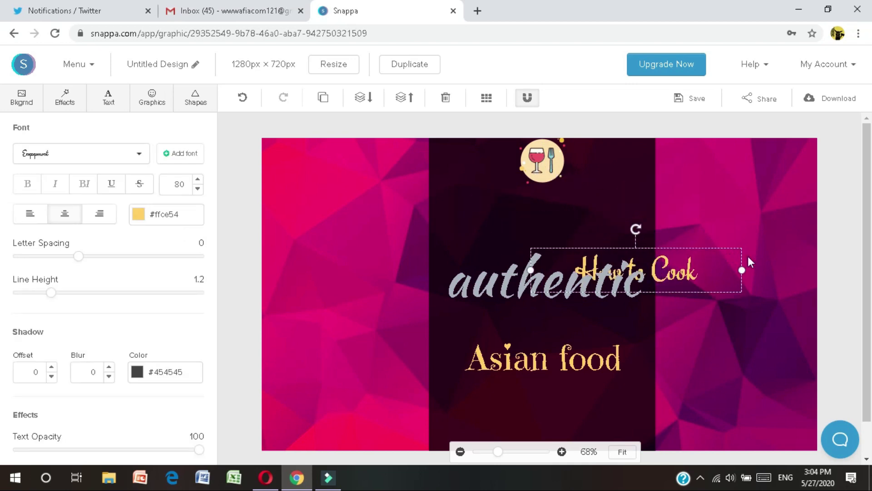
key(ctrl+z)
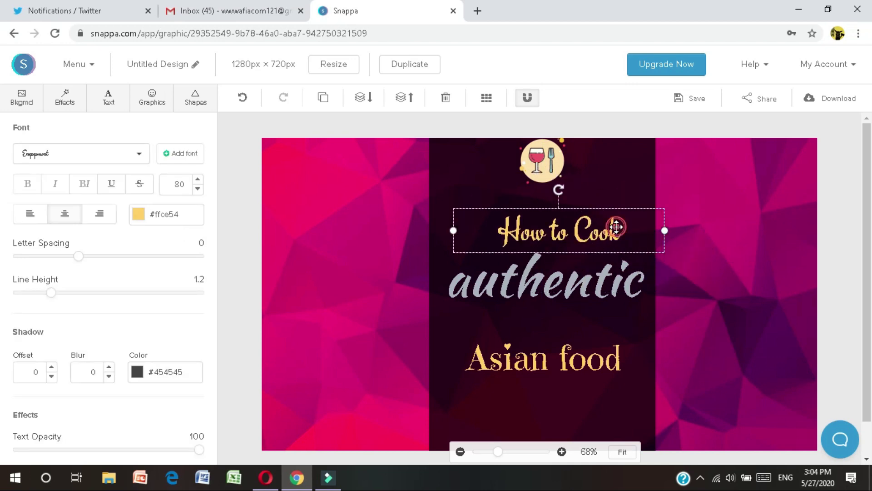
key(ctrl+z)
key(ctrl+z)
click(620, 181)
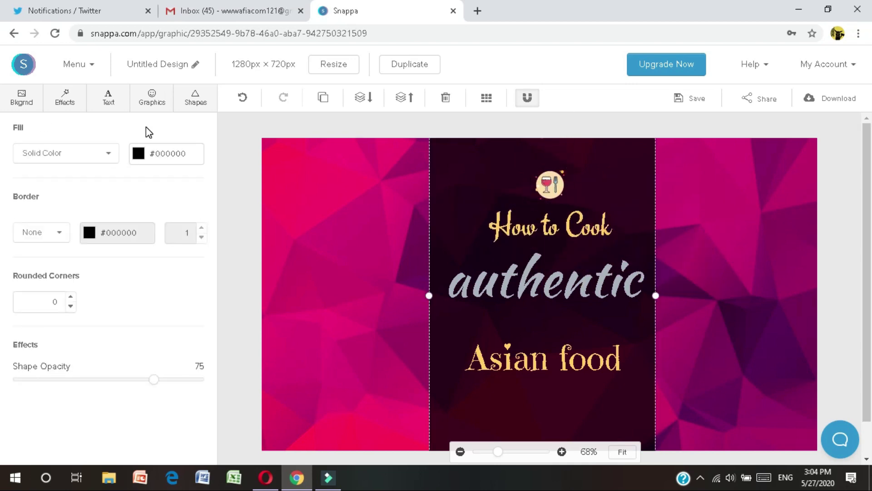
Add the jam jar icon from the food results beneath "Asian food" and move that text slightly up
click(152, 97)
drag(210, 217, 214, 462)
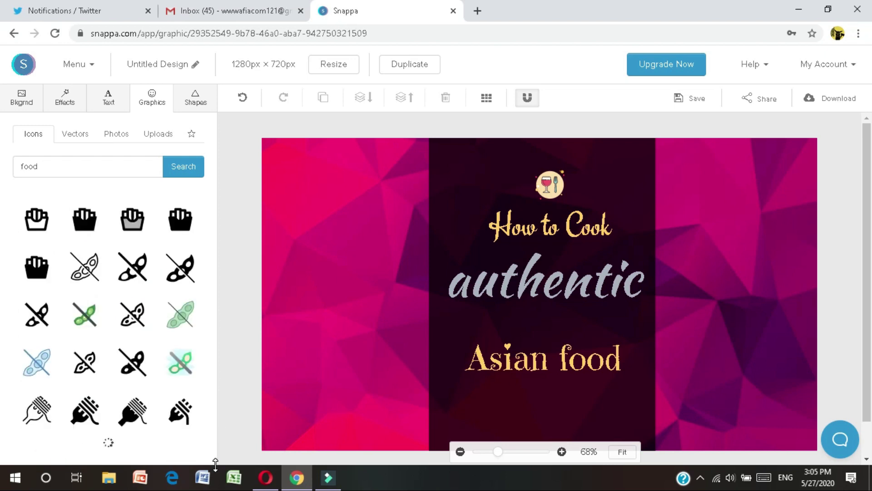
scroll(181, 382, down, 5)
drag(214, 395, 213, 448)
click(36, 310)
drag(540, 295, 549, 400)
drag(543, 359, 543, 343)
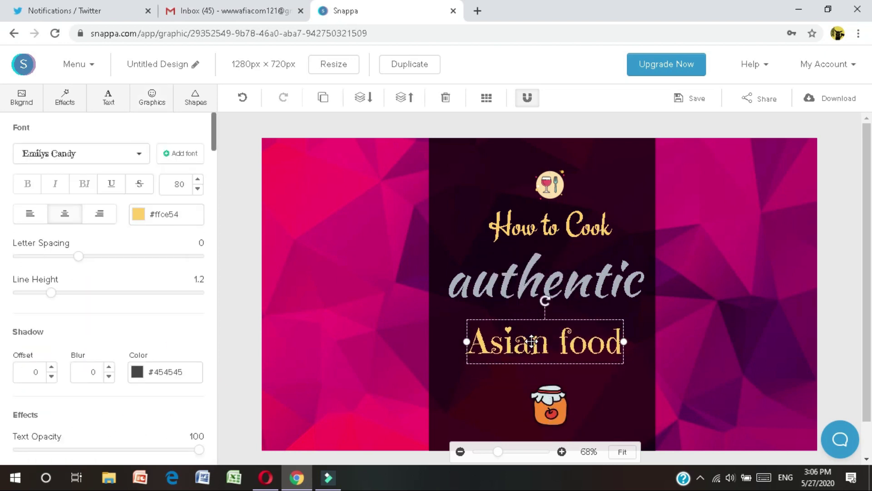
Lower the jam jar icon's opacity to 50 and move it slightly closer to "Asian food"
click(603, 402)
click(551, 399)
drag(200, 236, 179, 241)
click(402, 346)
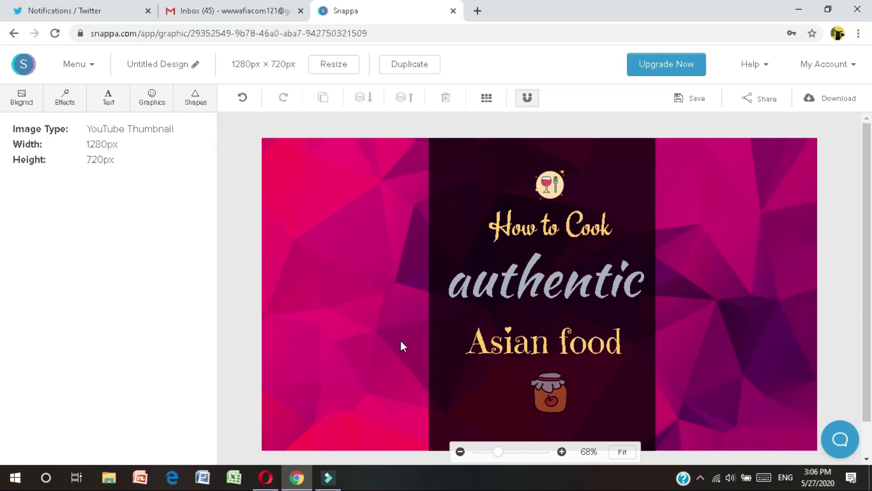
Add a solid circle filled with yellow #ffce54, shrink it and place it beside the jam jar icon
click(191, 99)
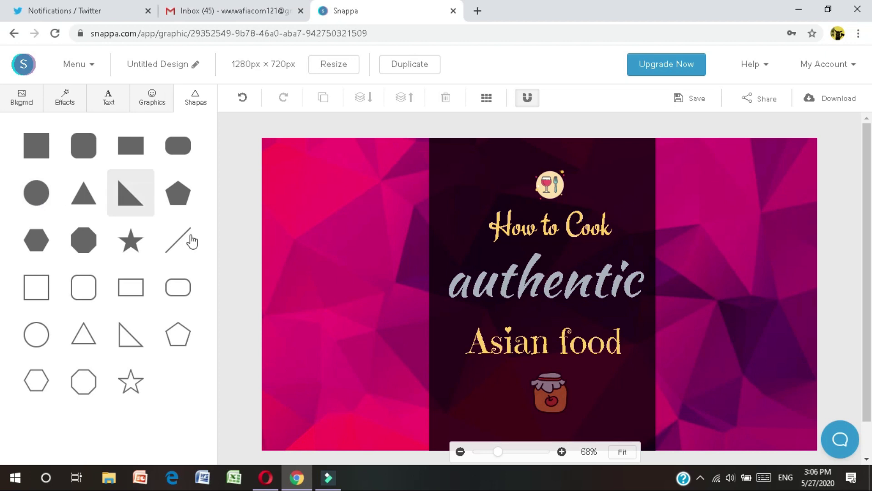
click(24, 195)
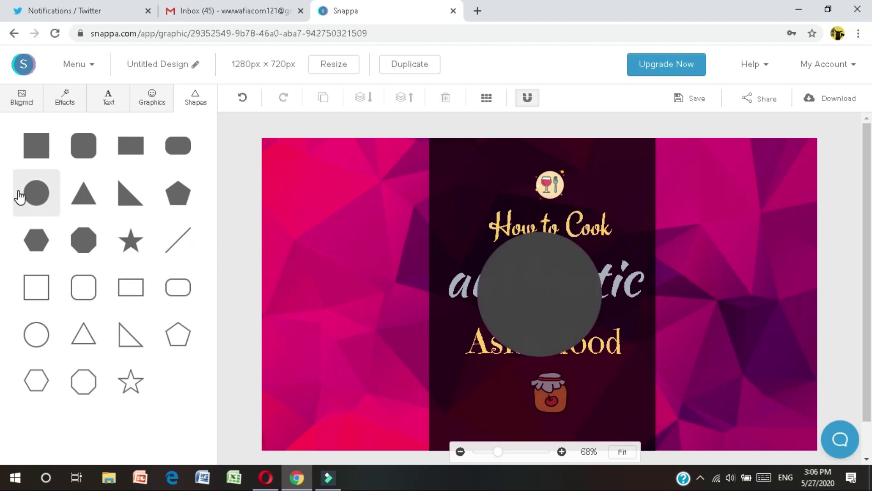
click(550, 291)
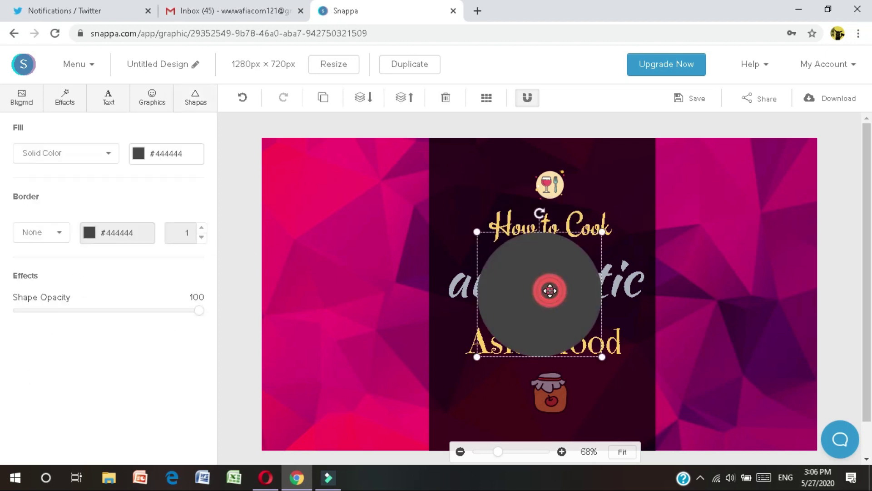
click(139, 157)
click(169, 241)
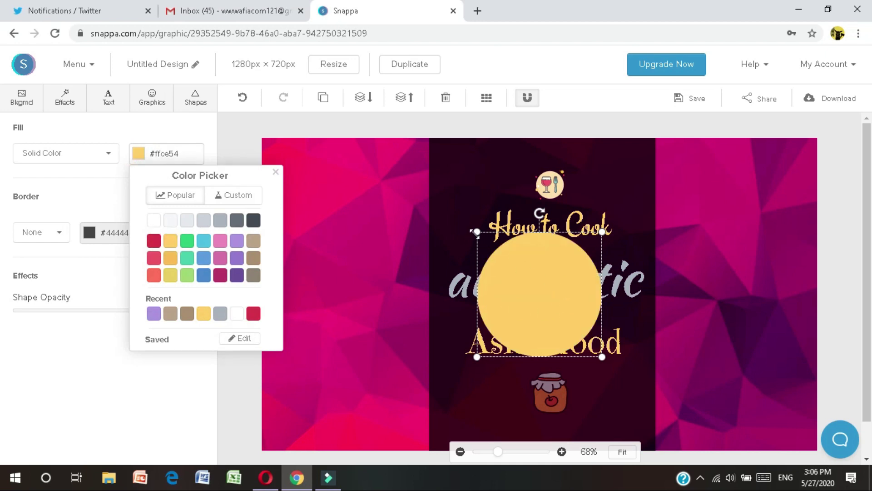
drag(477, 231, 566, 311)
drag(595, 340, 515, 399)
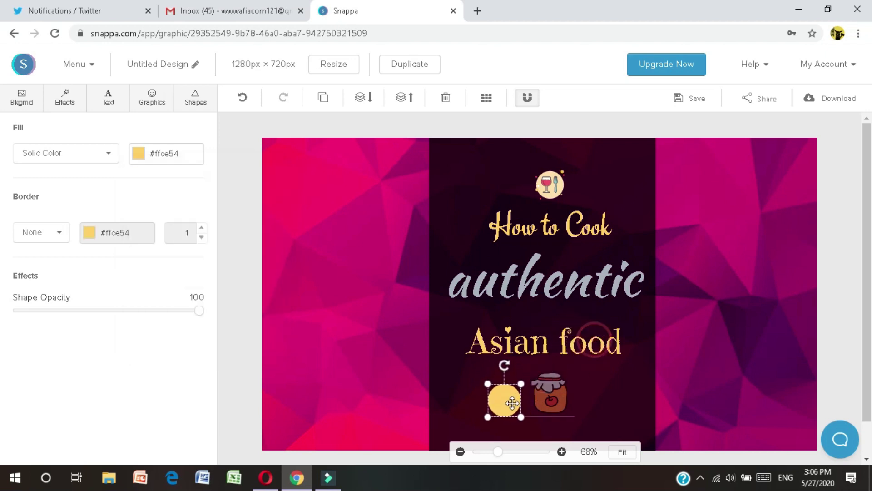
Delete the jam jar icon, then enlarge the yellow circle and center it beneath "Asian food"
click(550, 397)
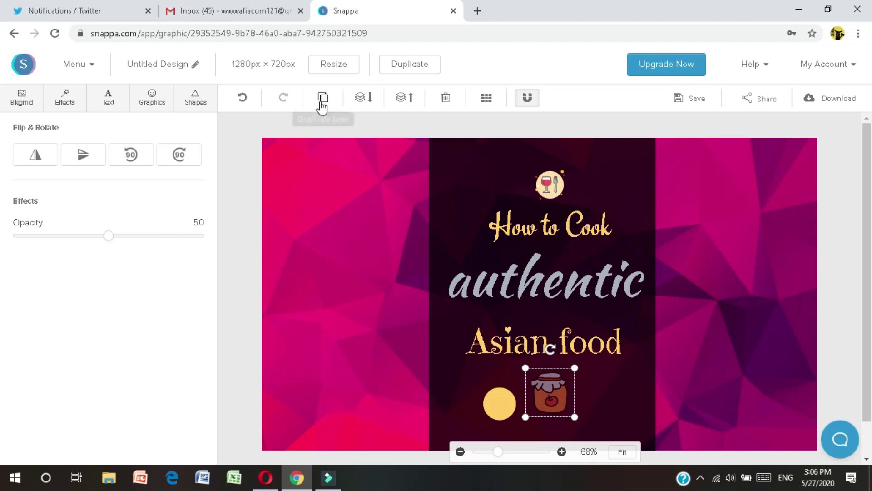
click(452, 99)
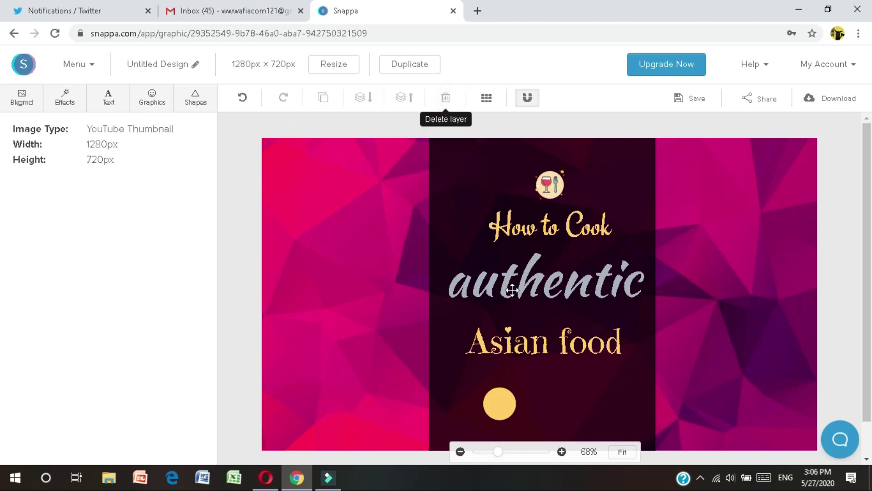
drag(500, 405, 541, 399)
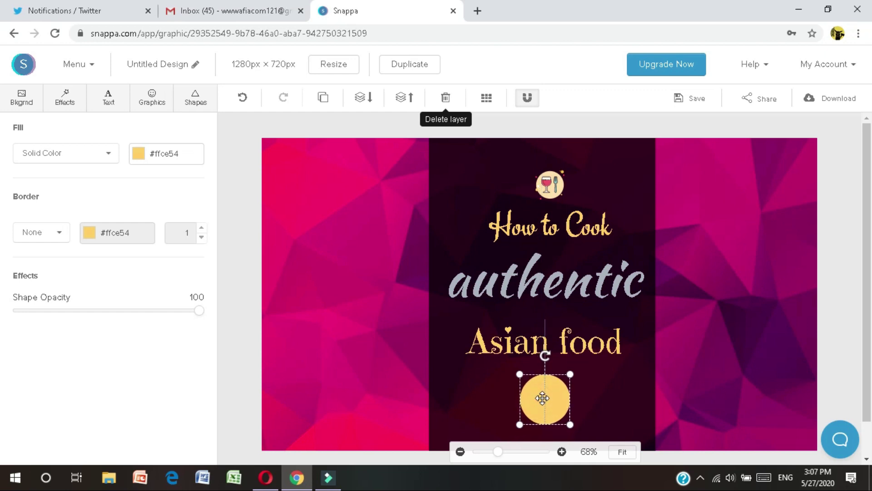
Add the solid black wine glass and fork icon, shrink it and center it on the yellow circle
click(164, 103)
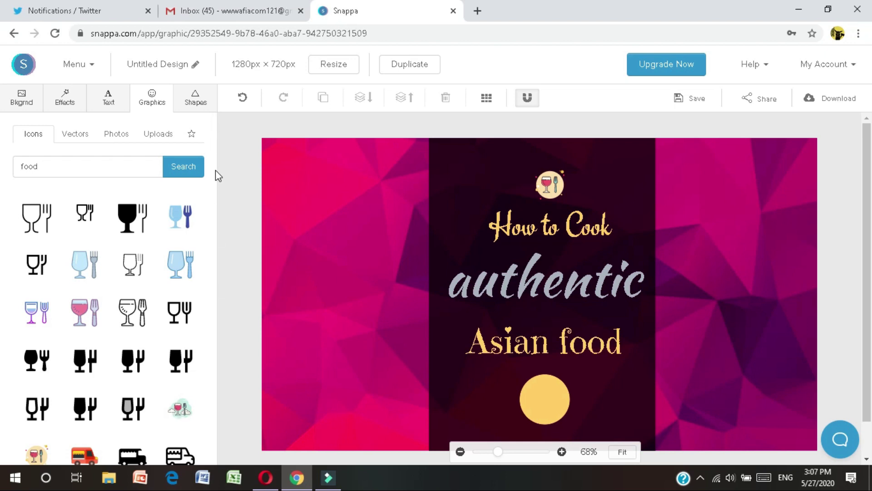
click(129, 217)
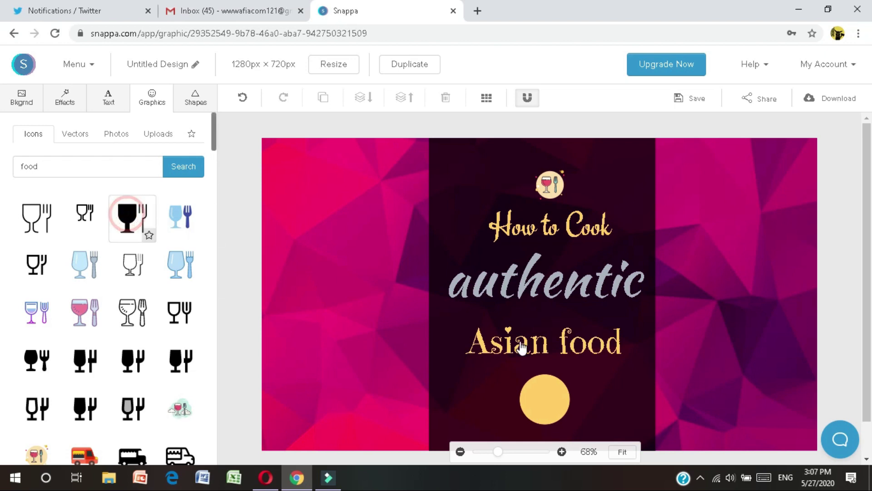
click(548, 264)
drag(478, 231, 545, 399)
click(631, 411)
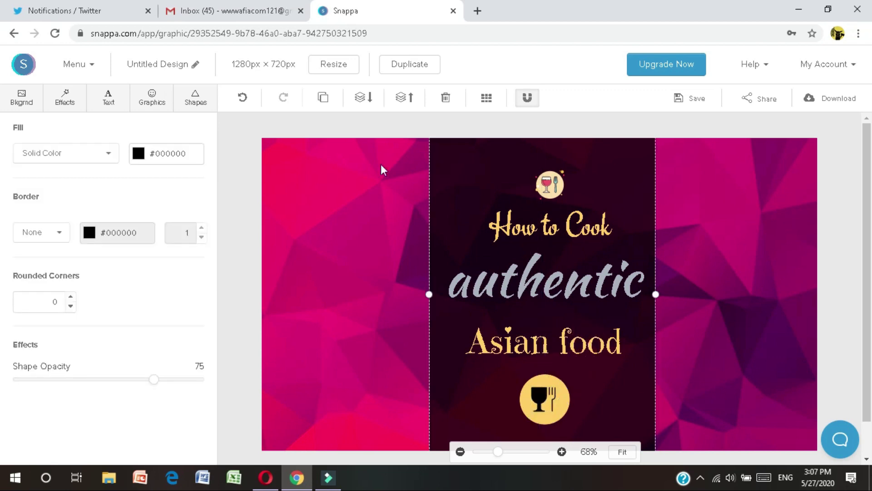
click(194, 96)
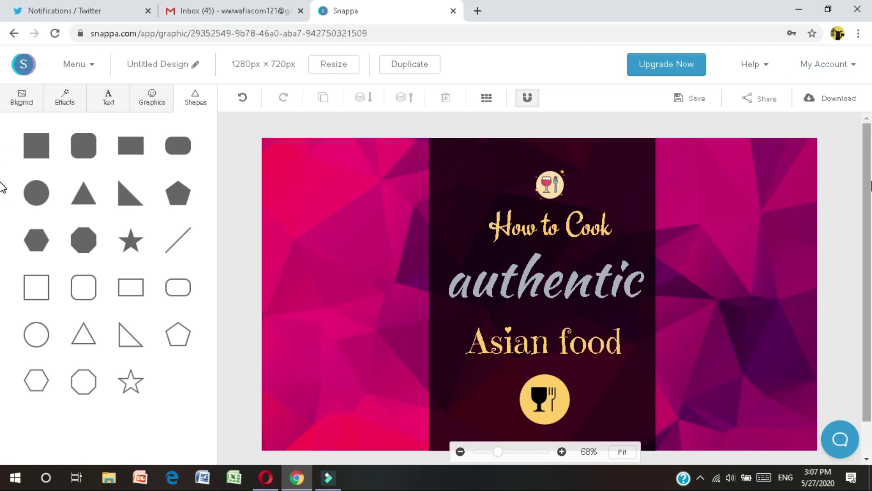
scroll(2, 190, down, 1)
scroll(2, 227, up, 1)
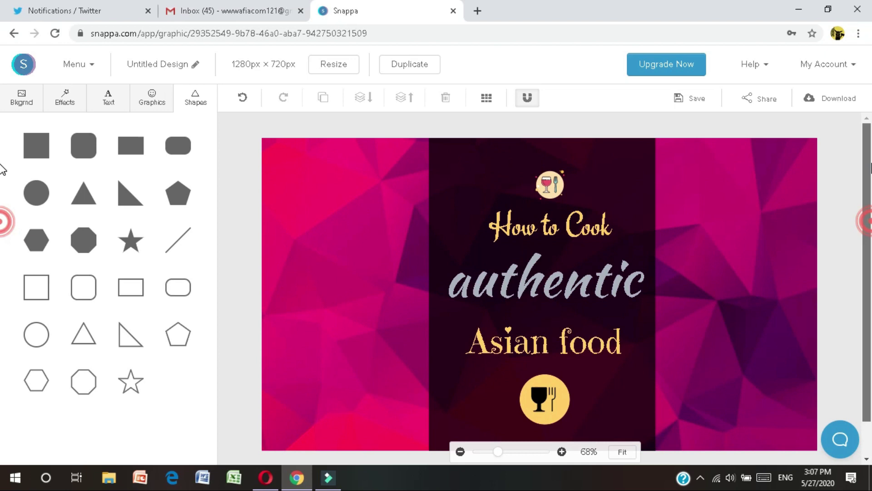
Try to download the Asian food thumbnail as a High-res PNG and dismiss the upgrade offer
click(827, 103)
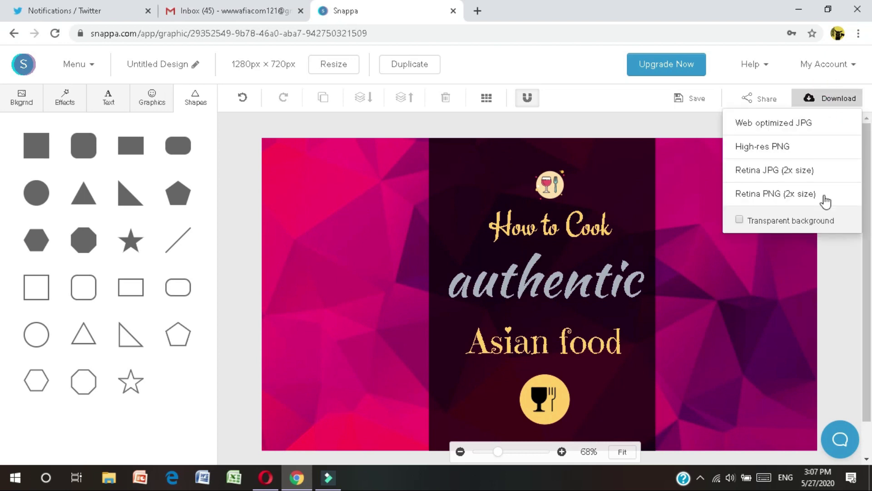
click(771, 149)
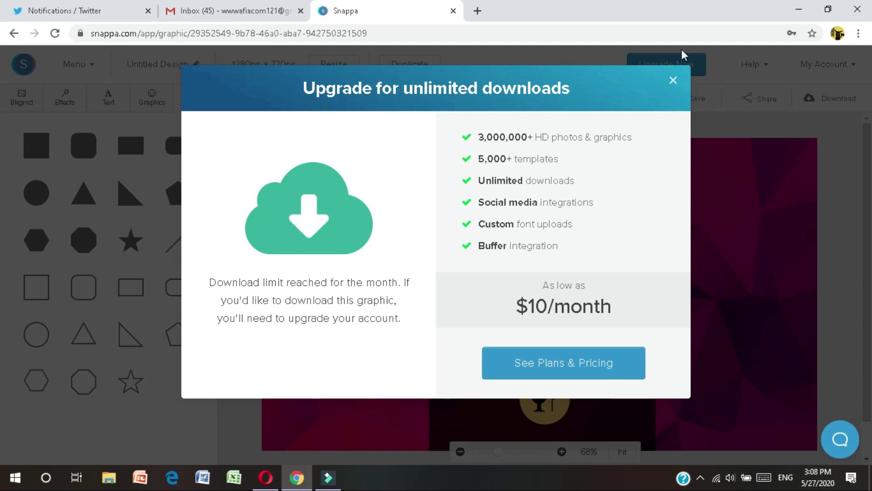
click(671, 82)
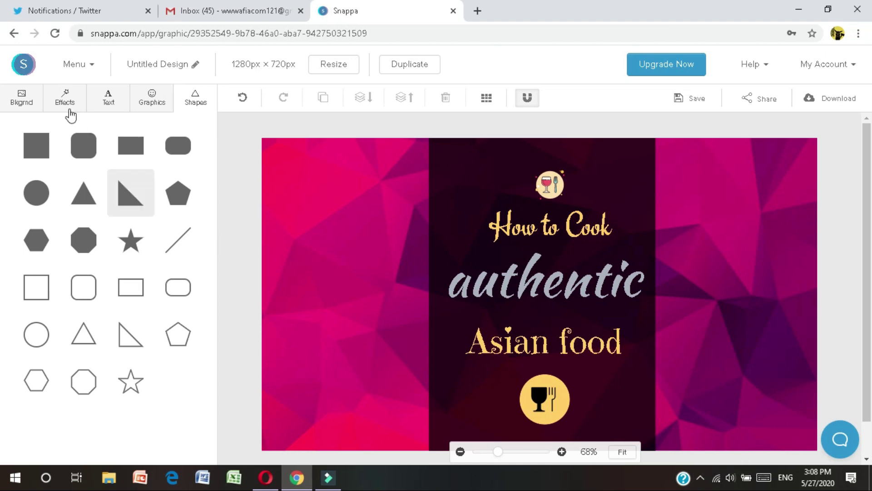
Return to the YouTube Thumbnail templates and open the "Top 5 Study Tips for Students" template
click(13, 34)
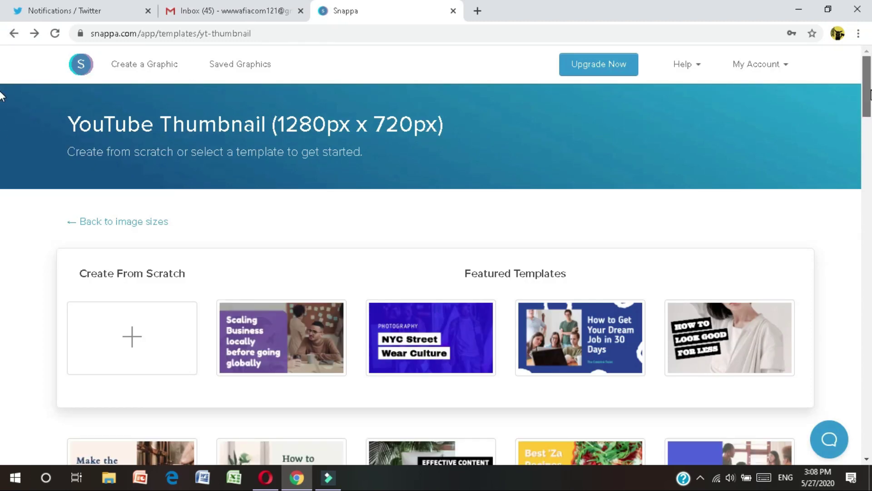
scroll(2, 145, down, 7)
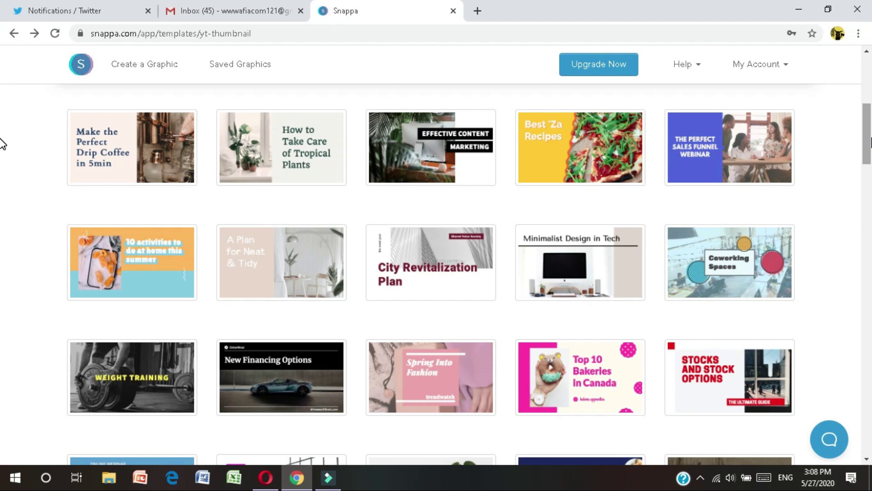
scroll(3, 150, down, 3)
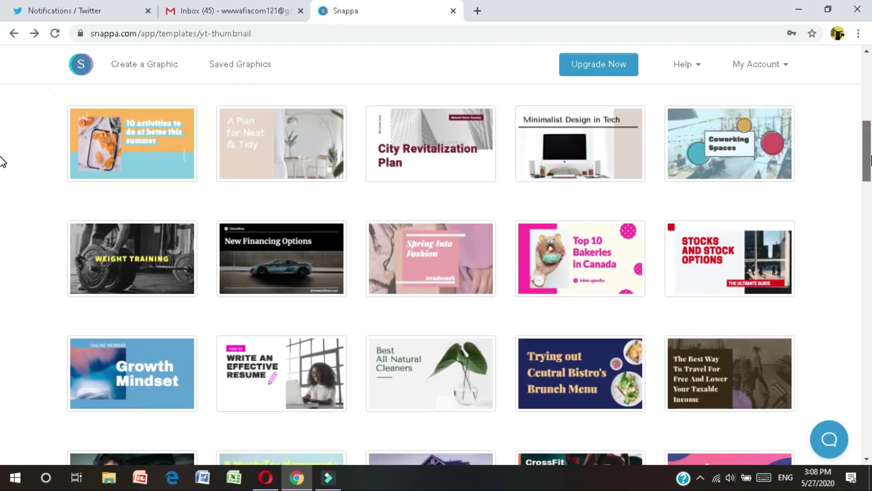
scroll(2, 165, down, 1)
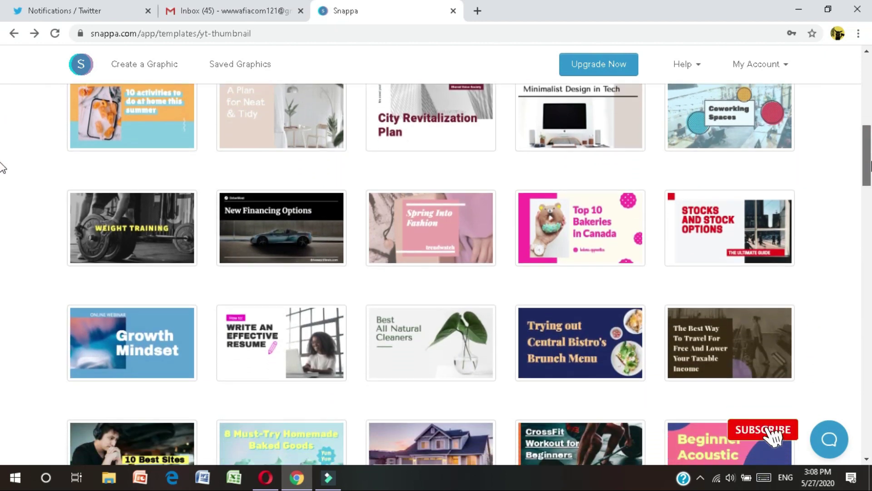
scroll(2, 171, down, 2)
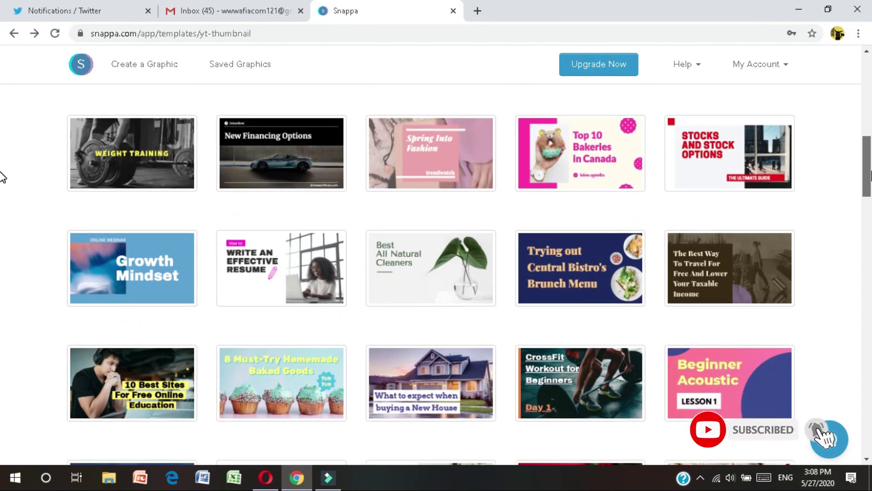
scroll(2, 177, down, 1)
mouse_move(871, 173)
mouse_down()
mouse_move(871, 184)
mouse_move(871, 173)
mouse_up()
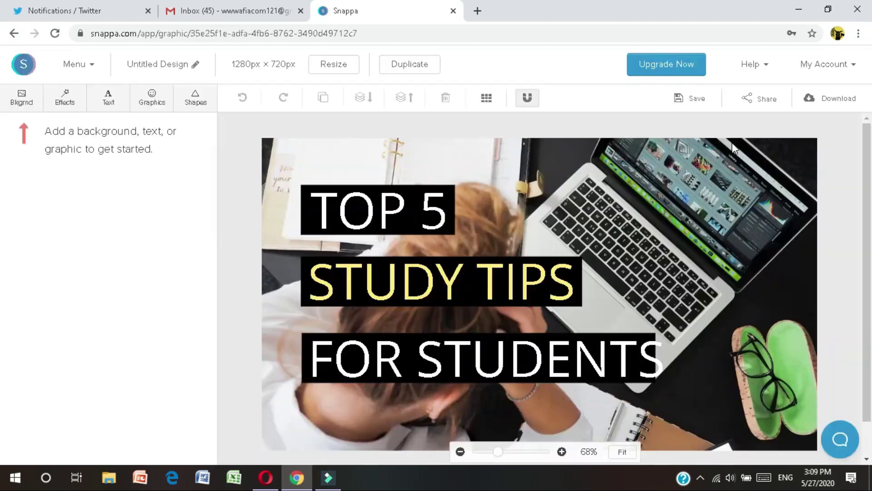
Try the pink-sky city photo and another stock photo as the study tips thumbnail's background, and open the background patterns
drag(866, 216, 866, 231)
click(21, 97)
scroll(164, 291, down, 4)
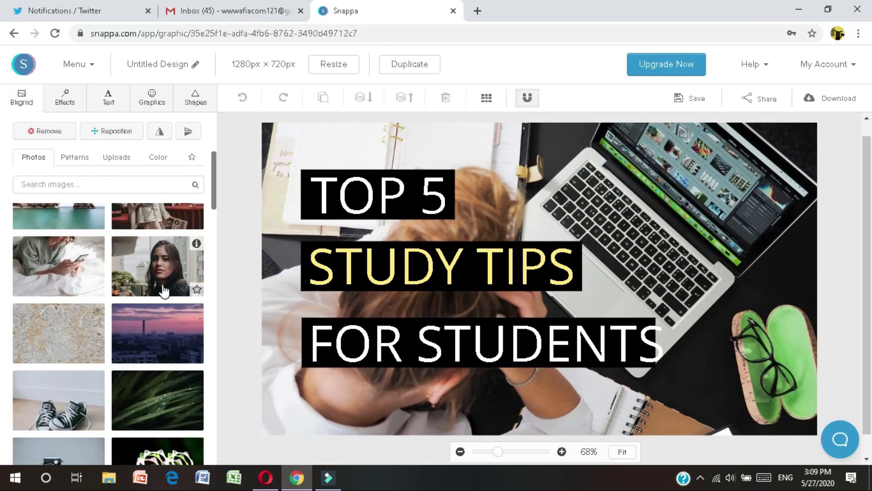
click(157, 333)
scroll(59, 318, down, 4)
click(58, 266)
click(74, 157)
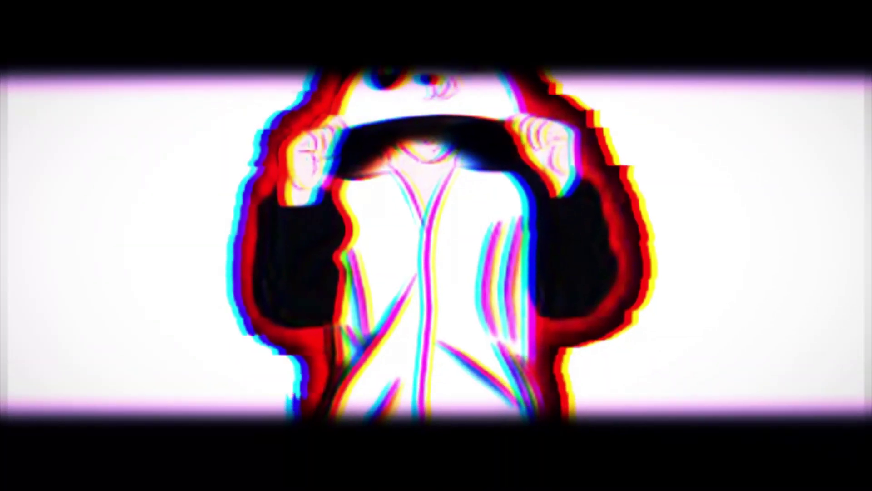